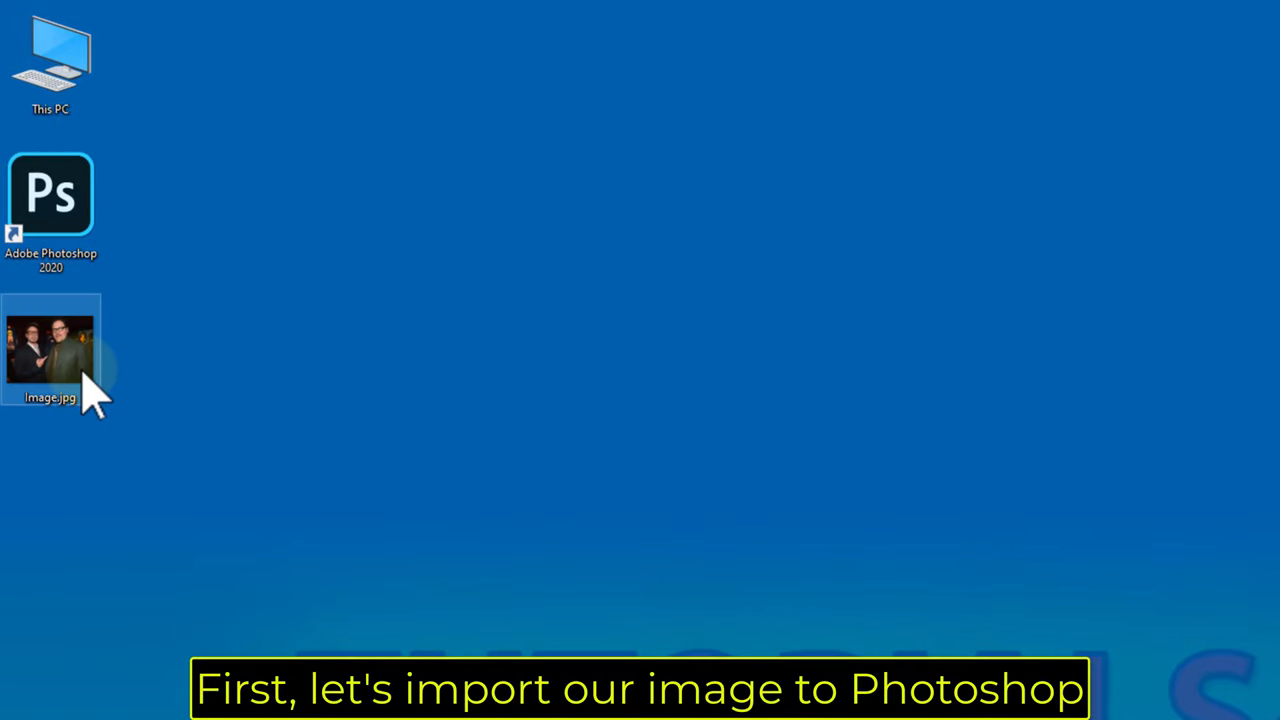
Open Image.jpg by dropping it onto the Photoshop 2020 desktop shortcut.
drag(85, 372, 92, 222)
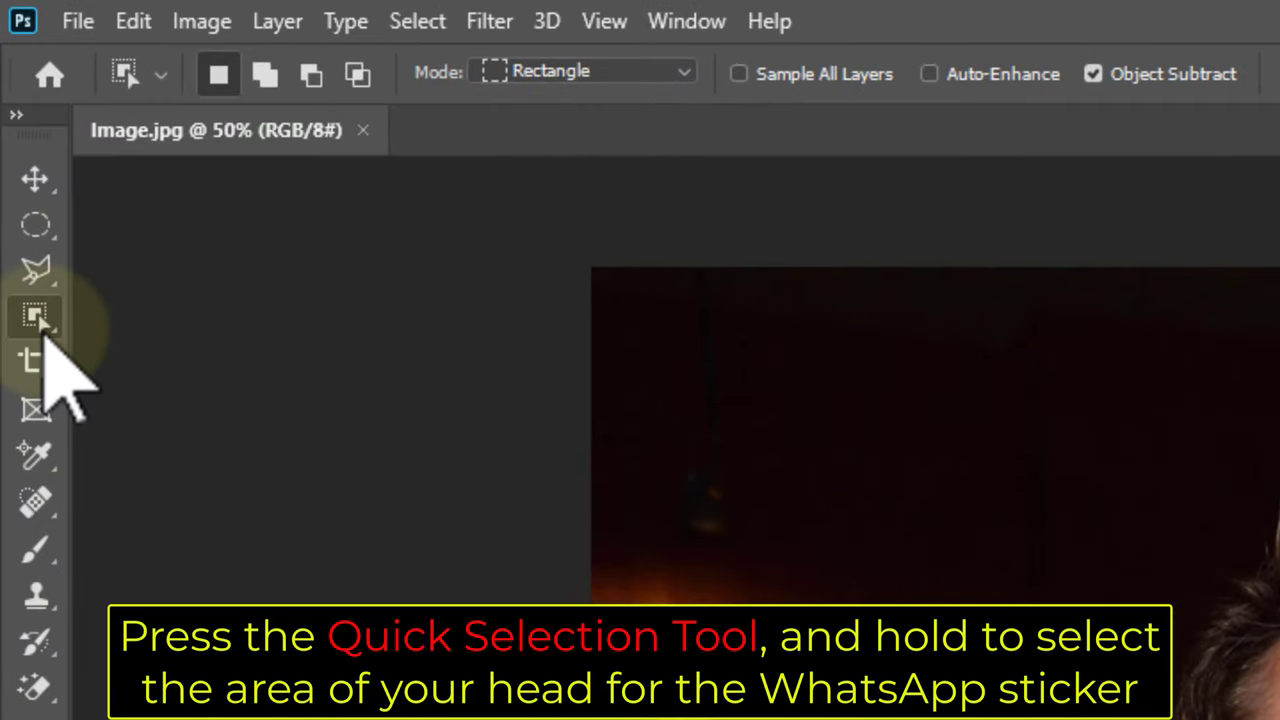
Select the left man's head with the Quick Selection Tool.
click(42, 334)
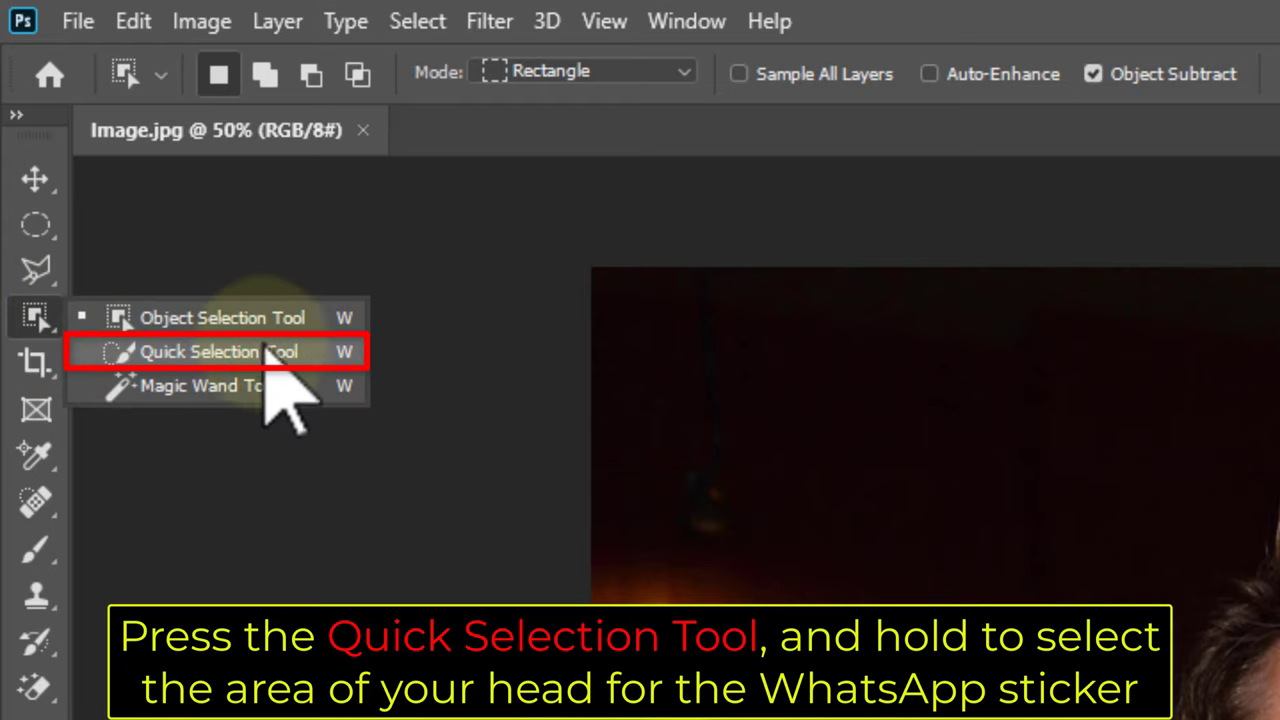
click(319, 351)
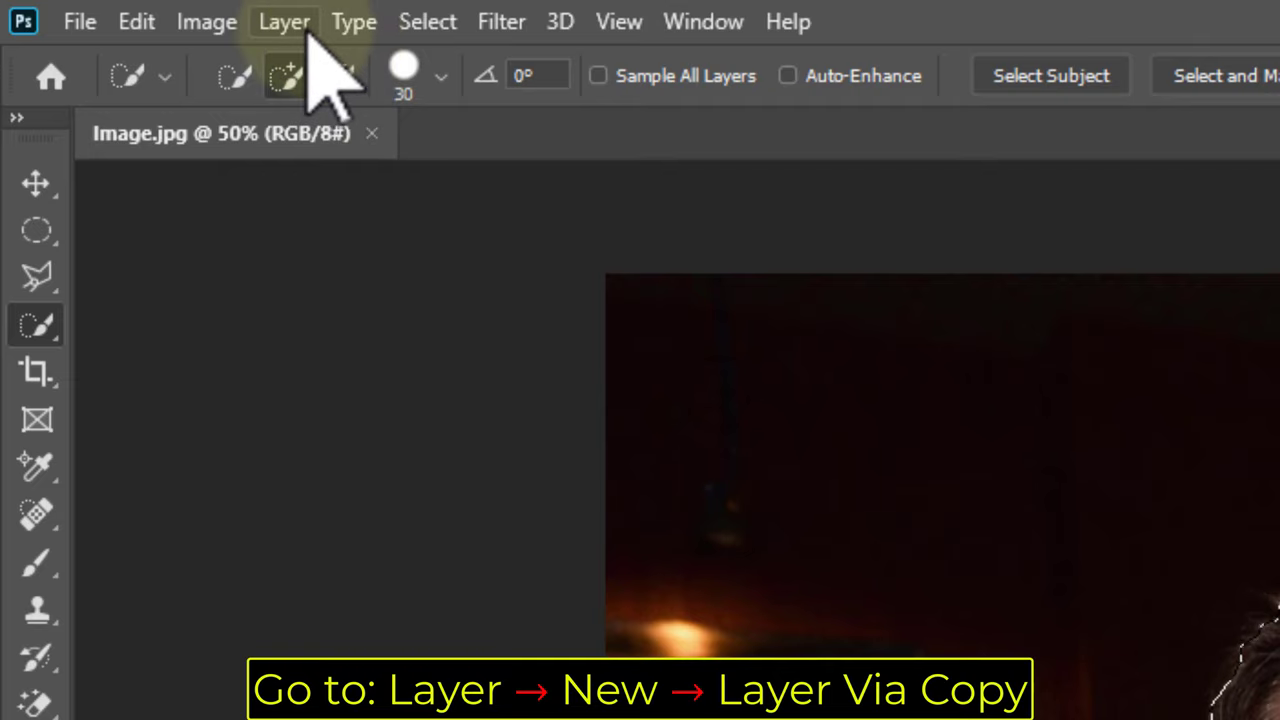
Copy the head to Layer 1 via Layer Via Copy, then hide and select Background.
click(285, 22)
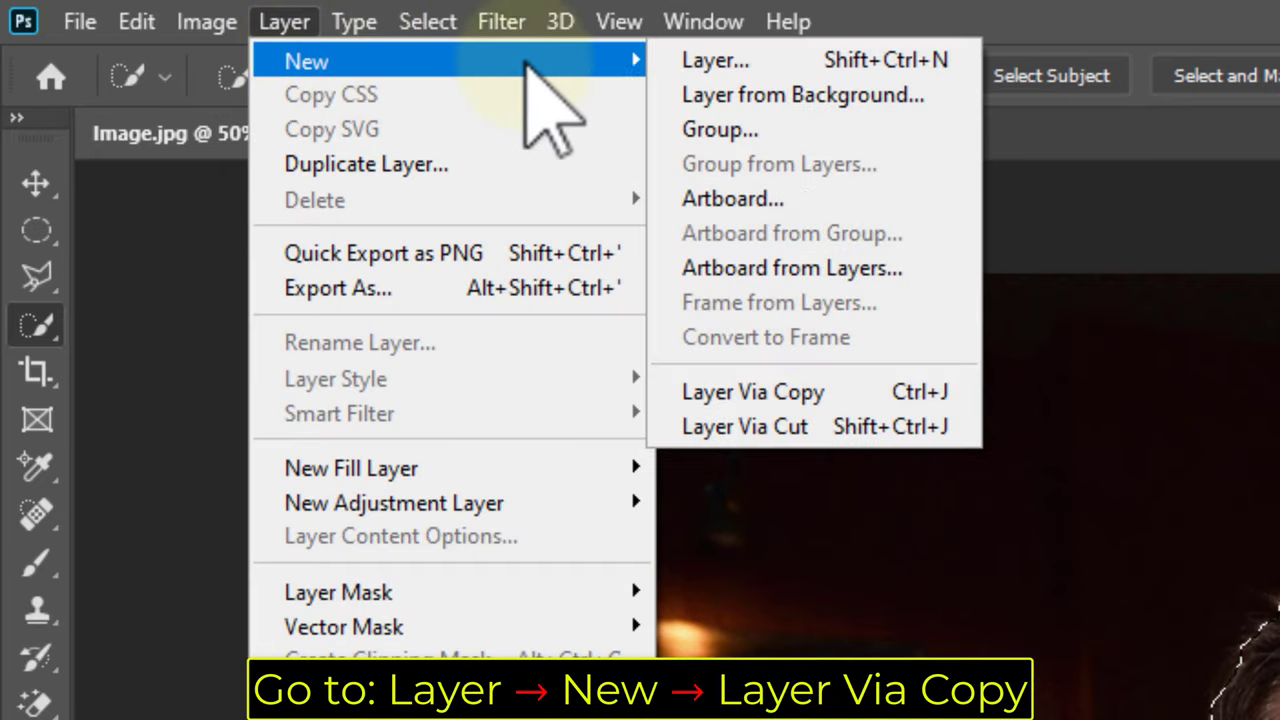
mouse_move(400, 61)
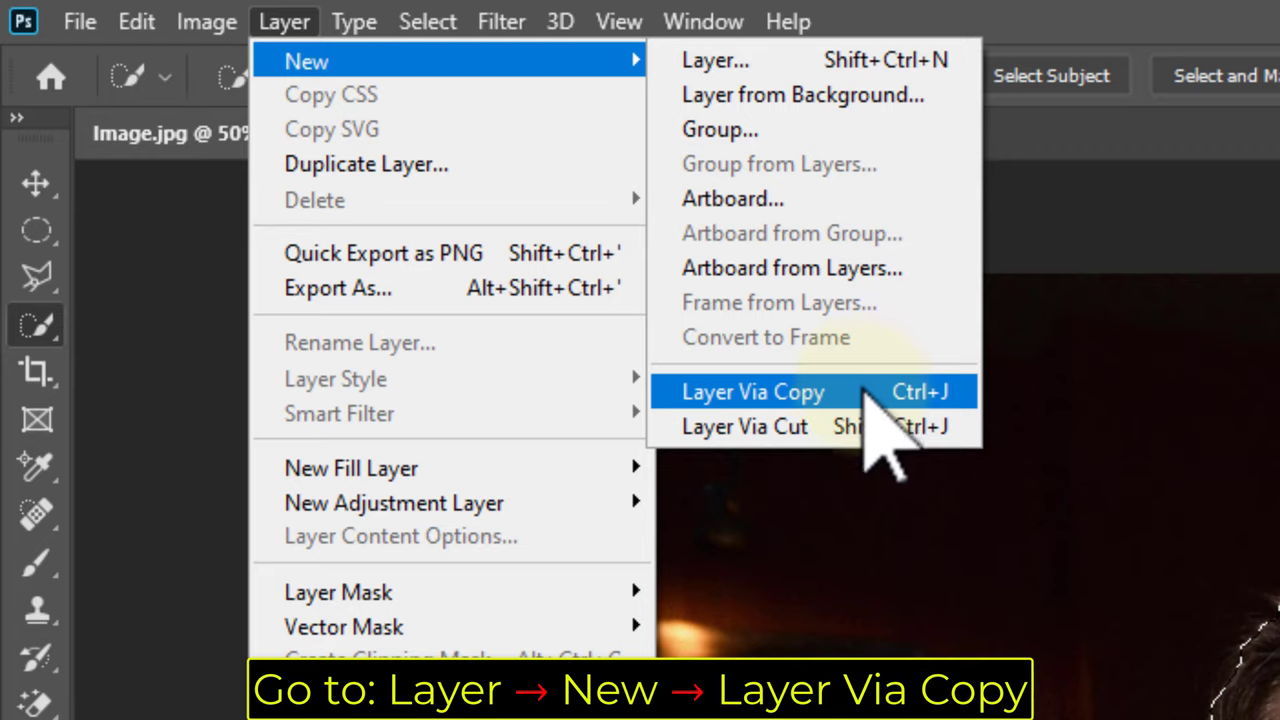
click(862, 392)
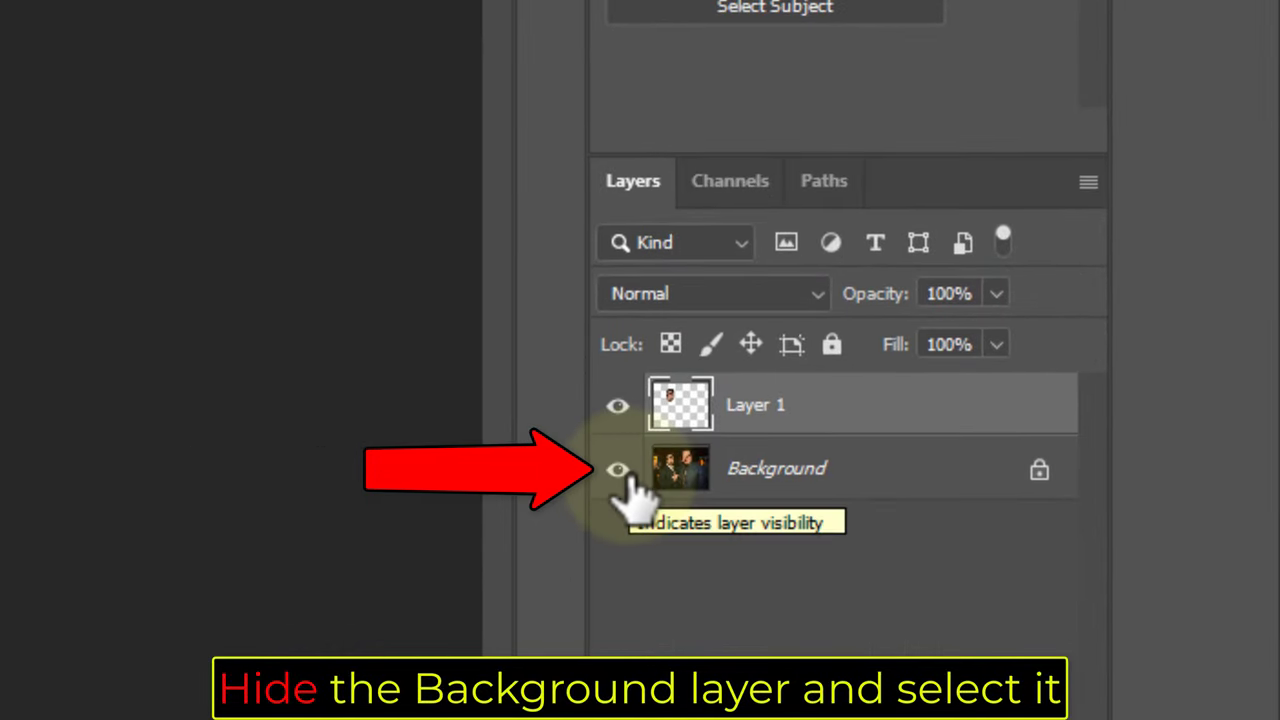
click(617, 470)
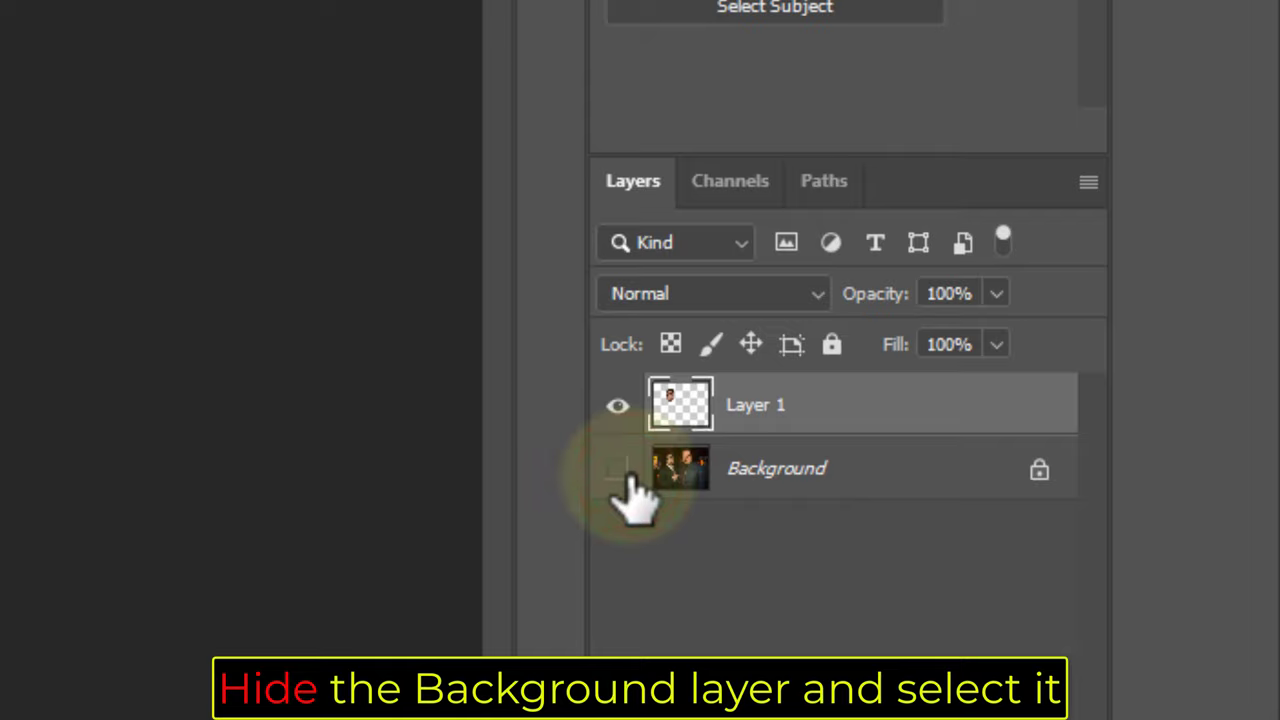
click(848, 485)
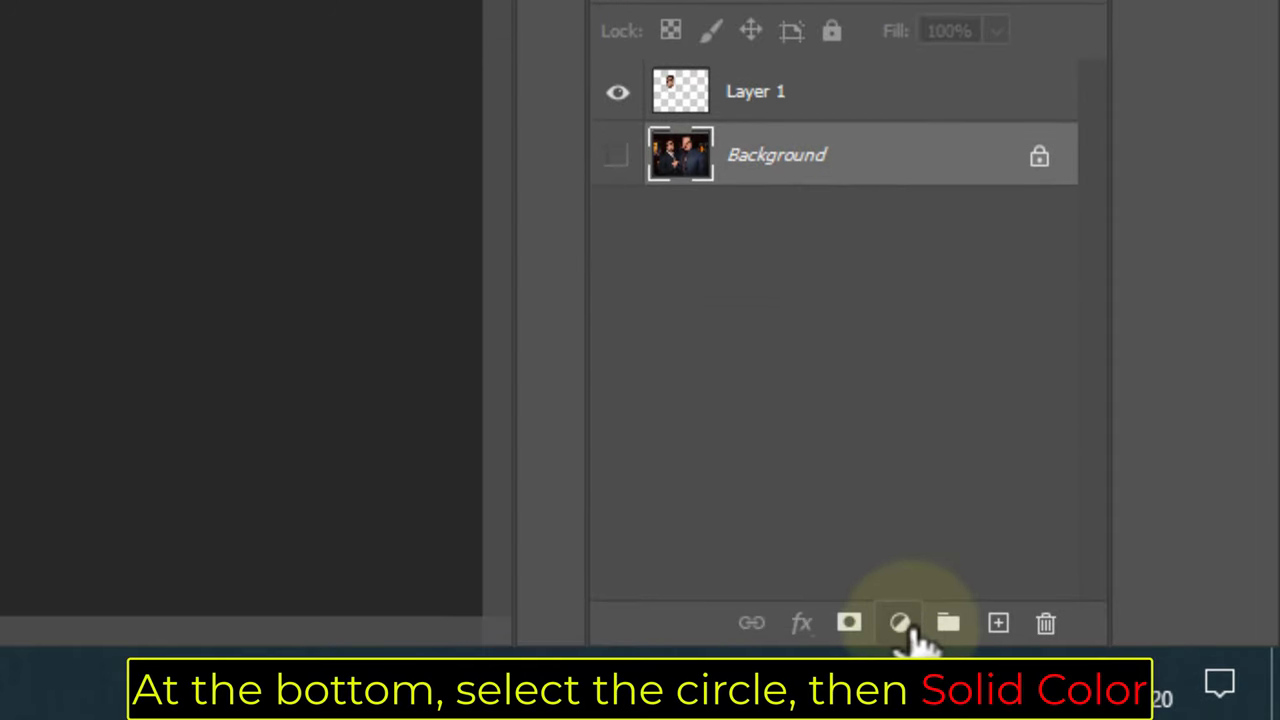
Add a light grey Solid Color fill layer, Color Fill 1, beneath the head.
click(900, 624)
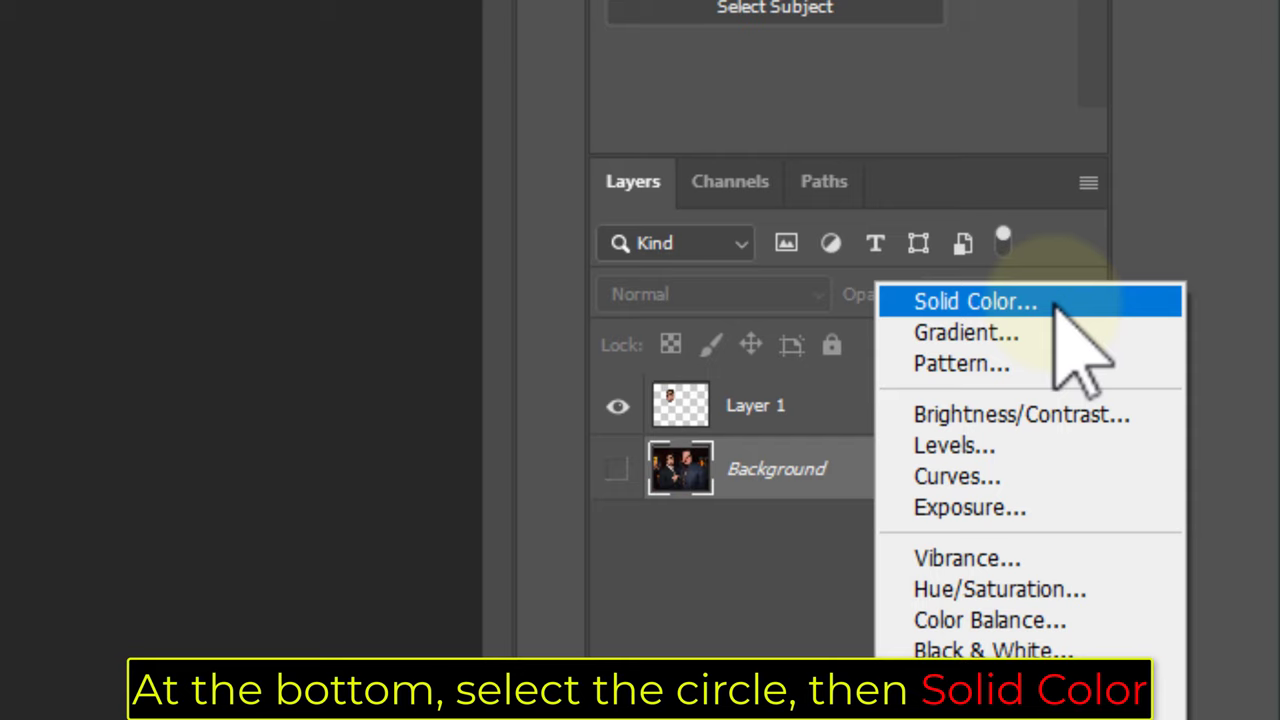
click(1055, 302)
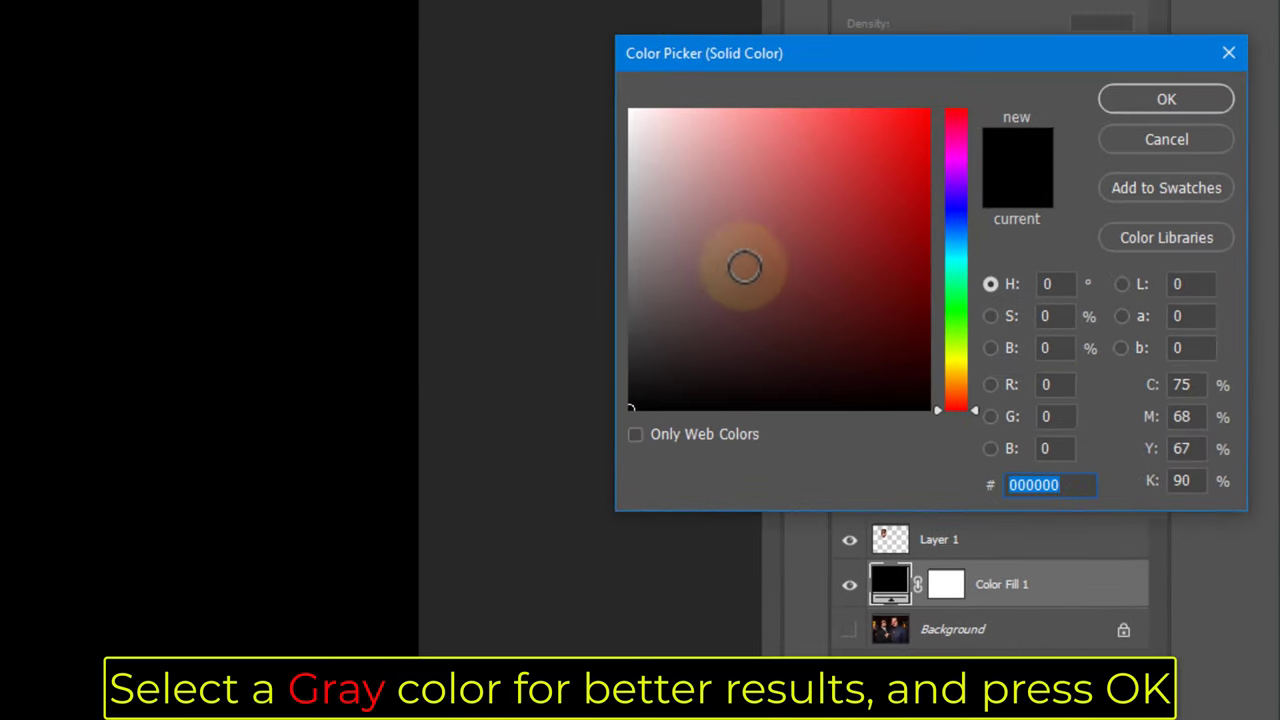
drag(738, 263, 597, 158)
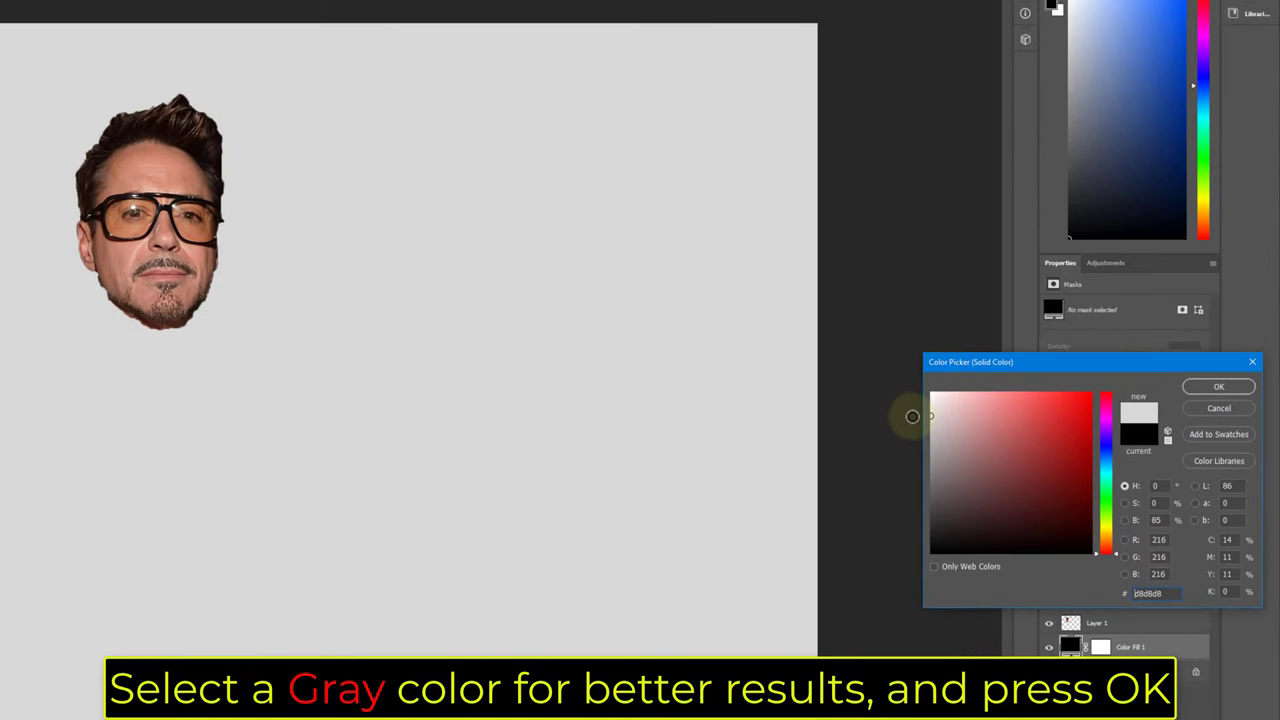
drag(912, 416, 920, 413)
click(1194, 382)
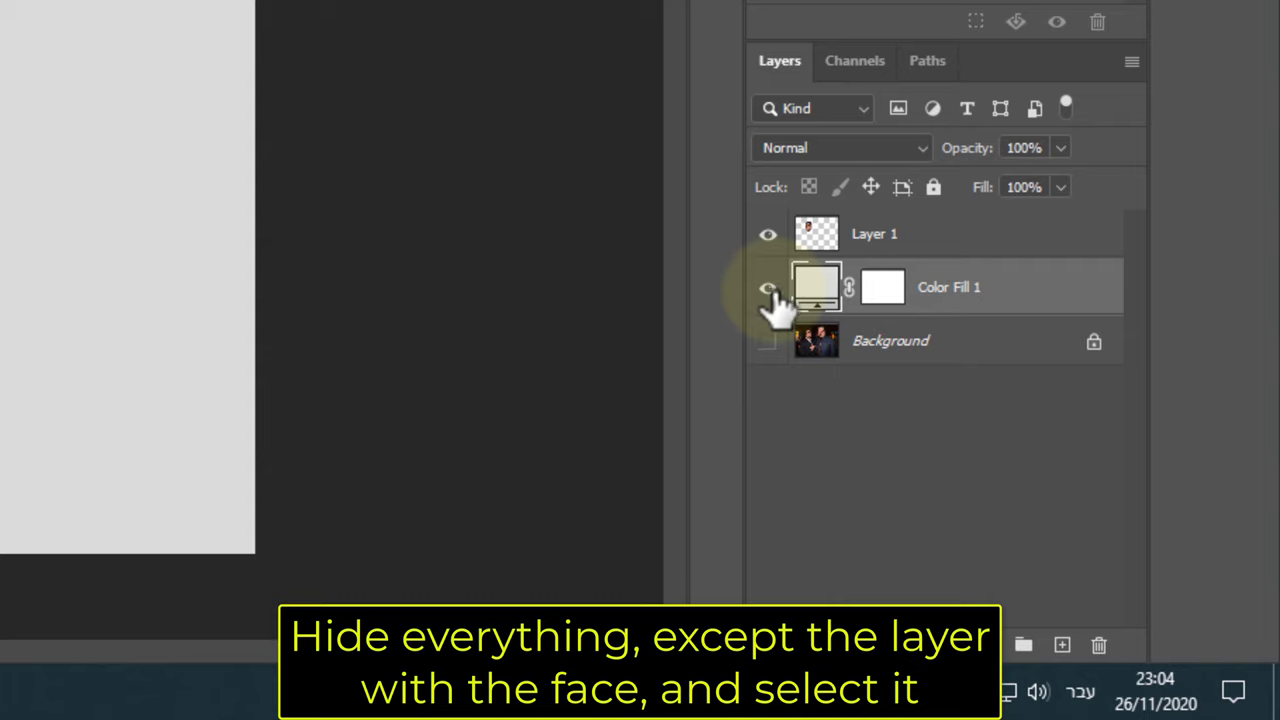
Hide Color Fill 1 and make Layer 1 the active layer.
click(768, 289)
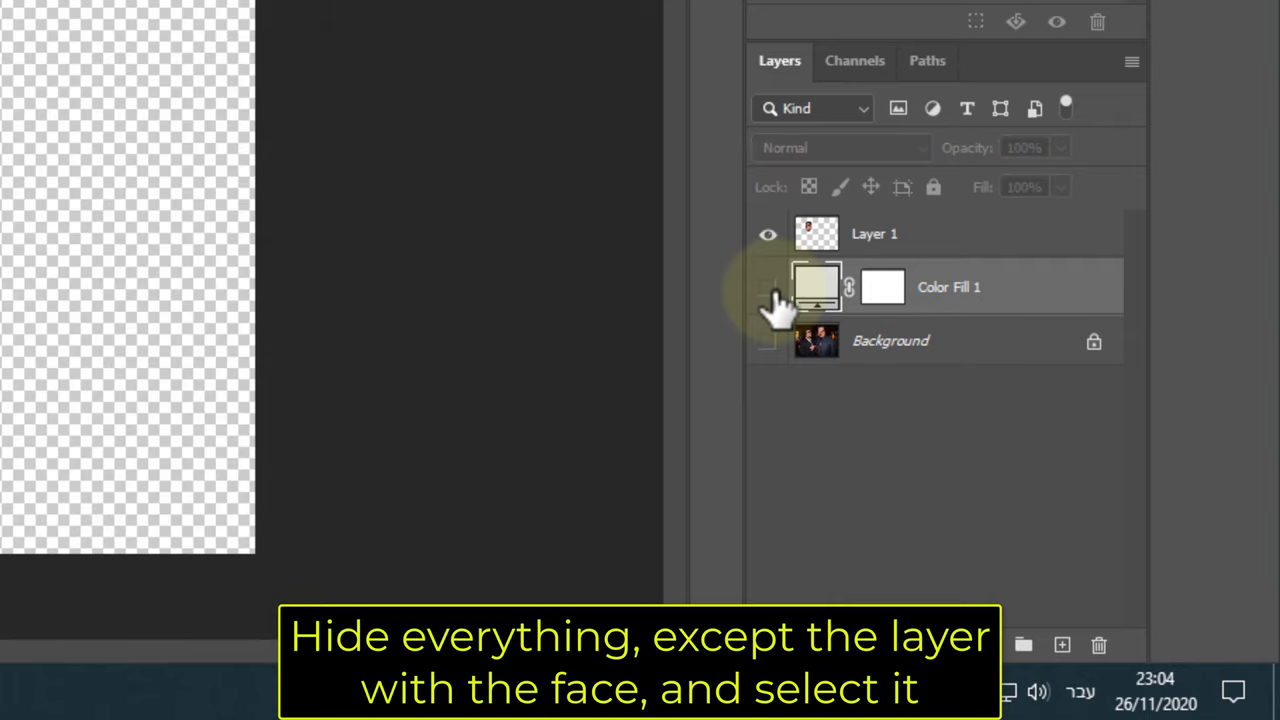
click(938, 248)
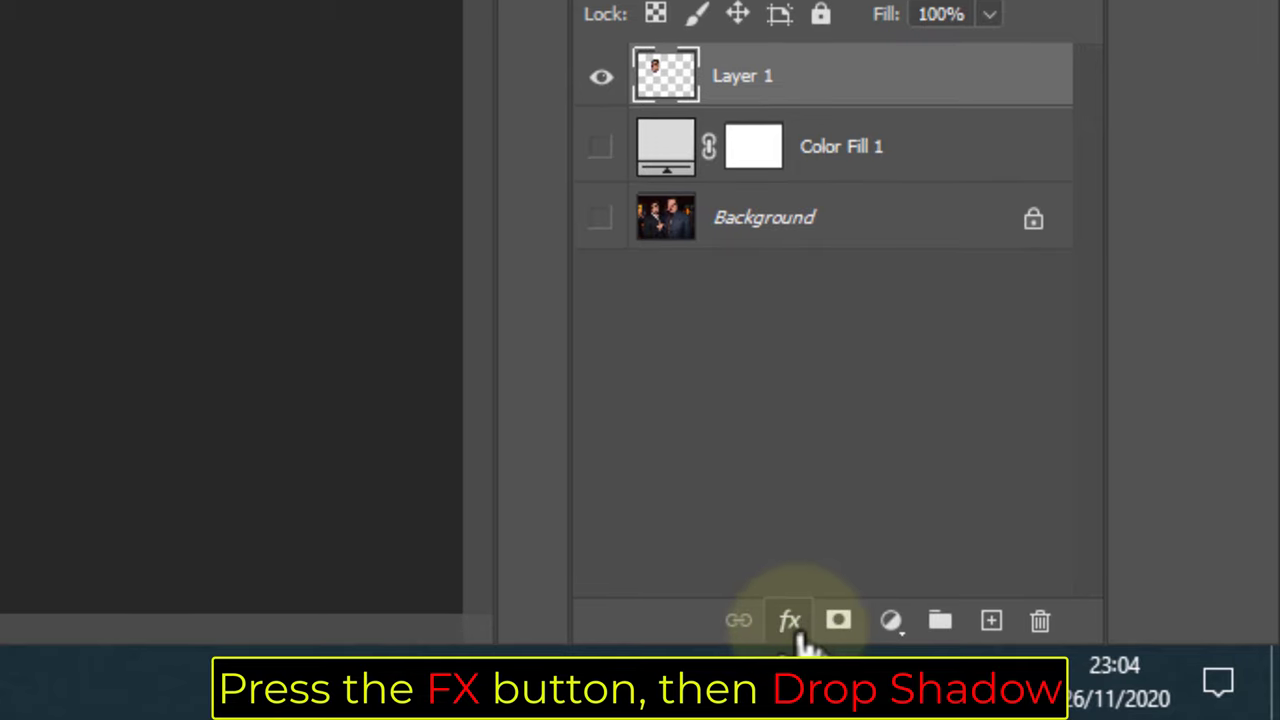
Give Layer 1 a Drop Shadow with an adjusted angle and about 75% opacity.
click(790, 622)
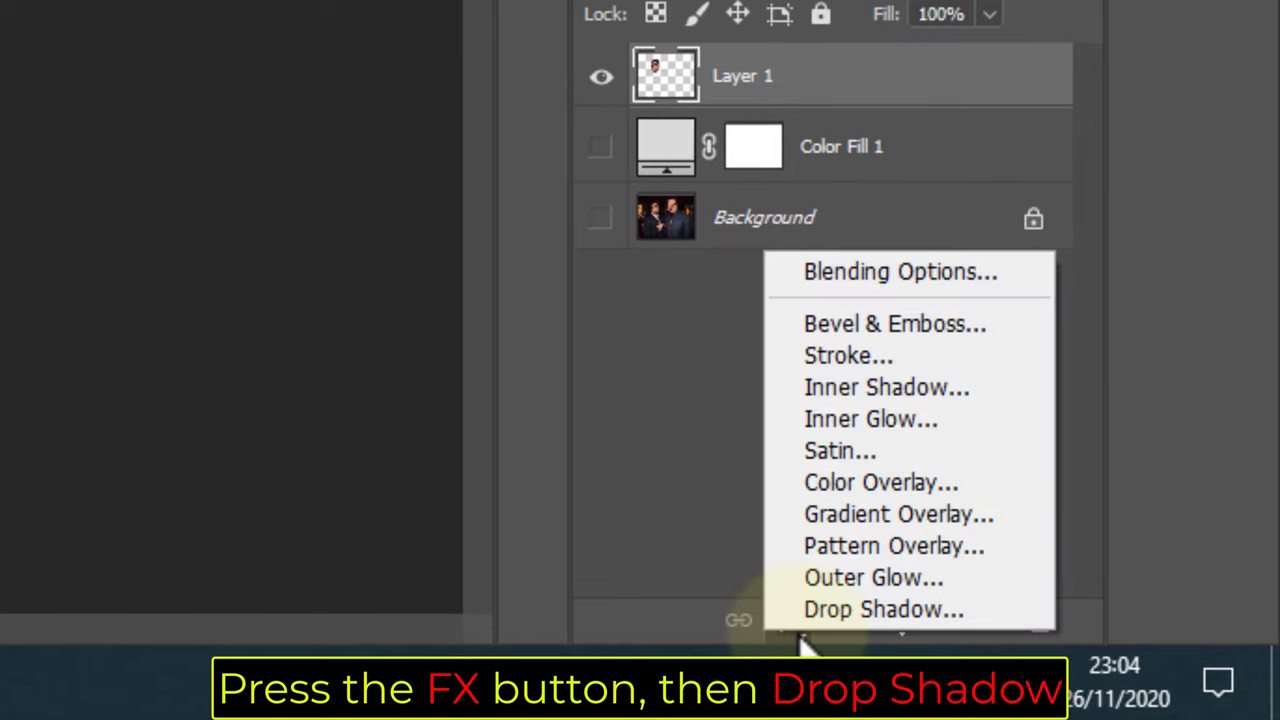
click(985, 612)
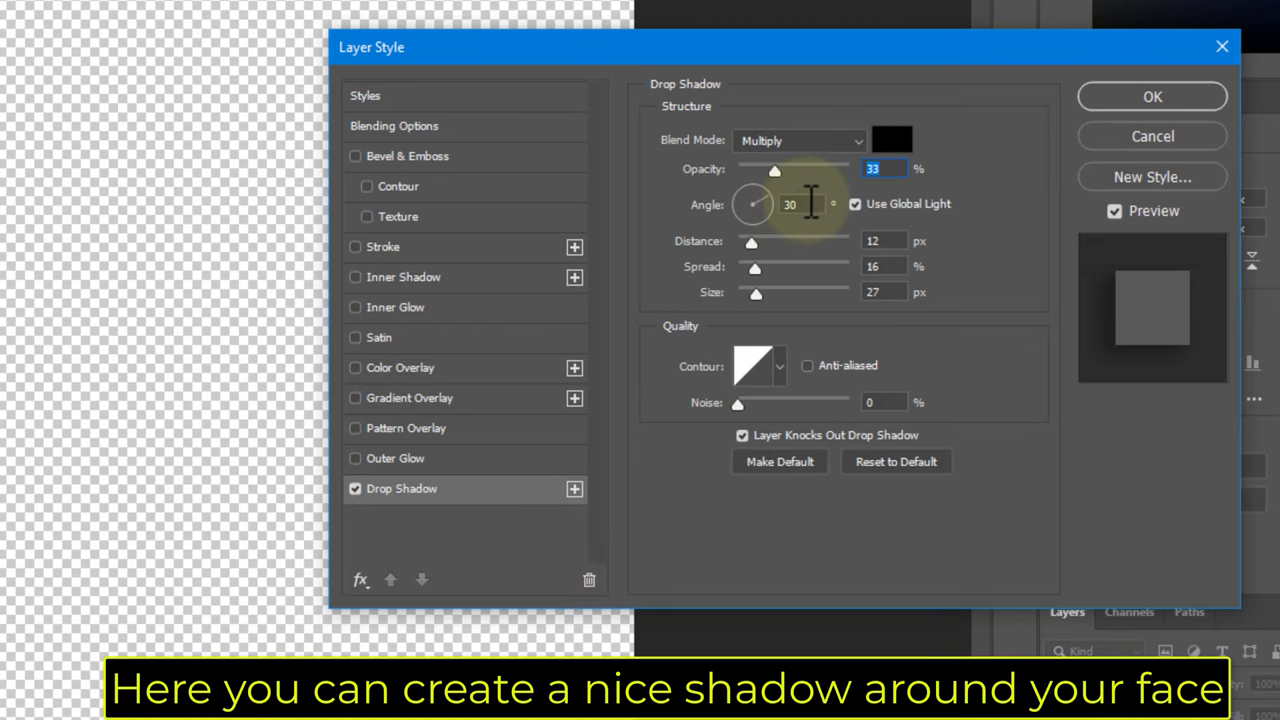
click(805, 204)
text(5)
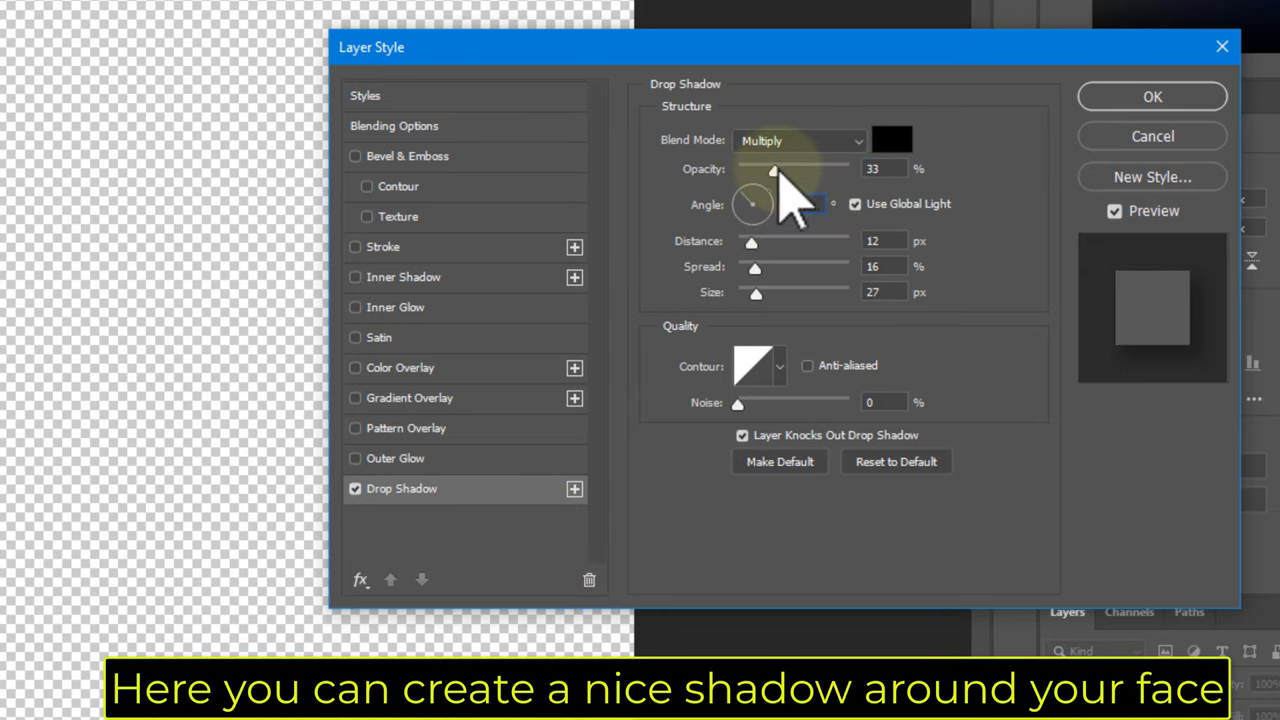
drag(778, 172, 1024, 286)
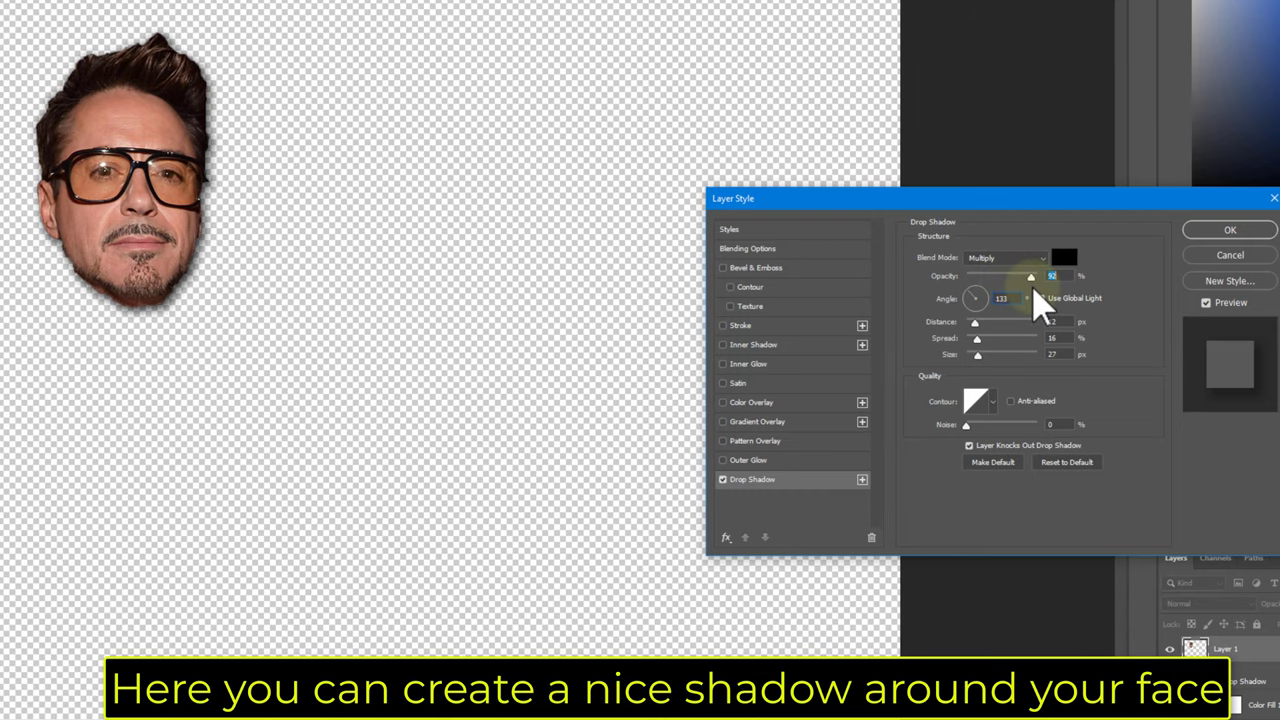
click(1209, 230)
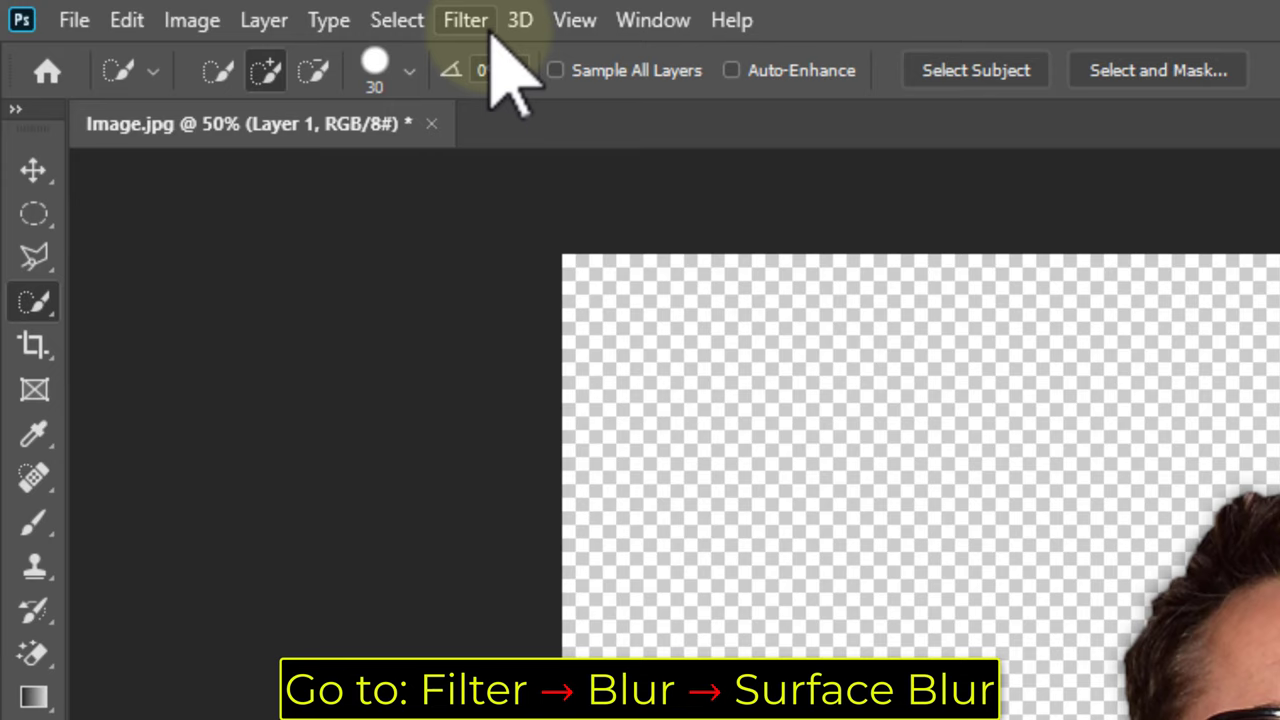
Apply a Surface Blur of radius 5, threshold 15 to the face after comparing previews.
click(470, 22)
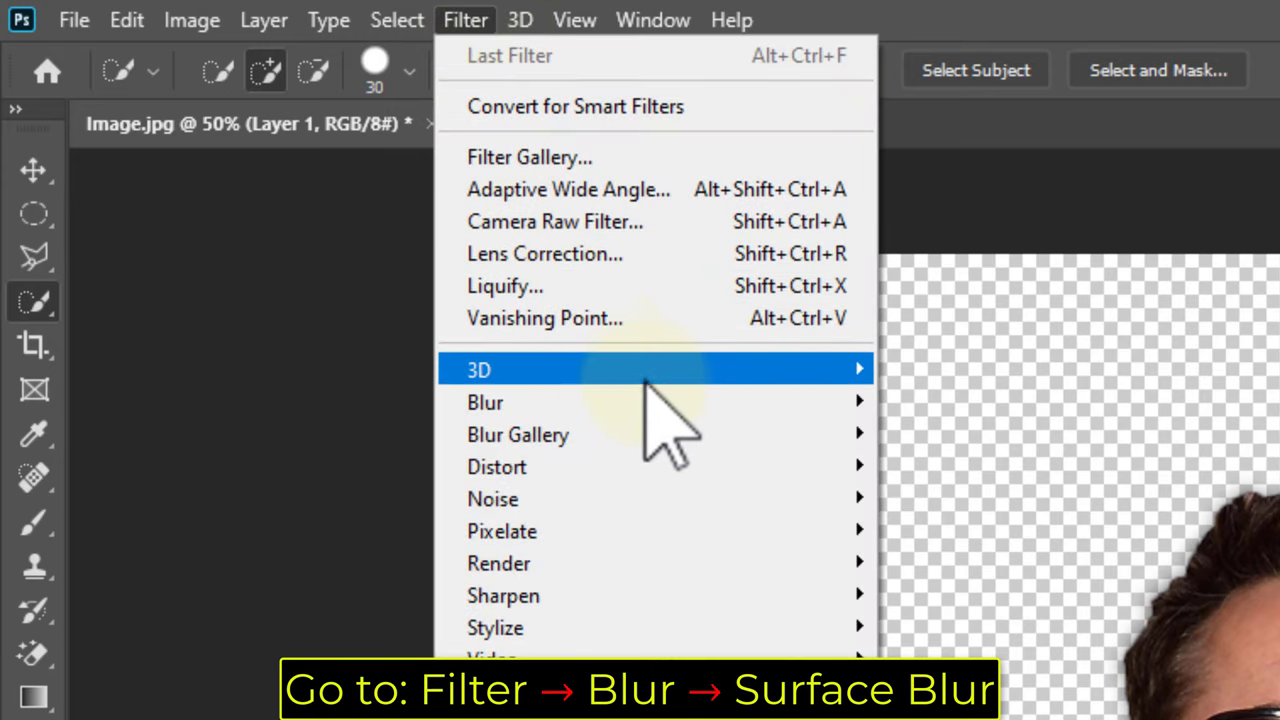
mouse_move(410, 179)
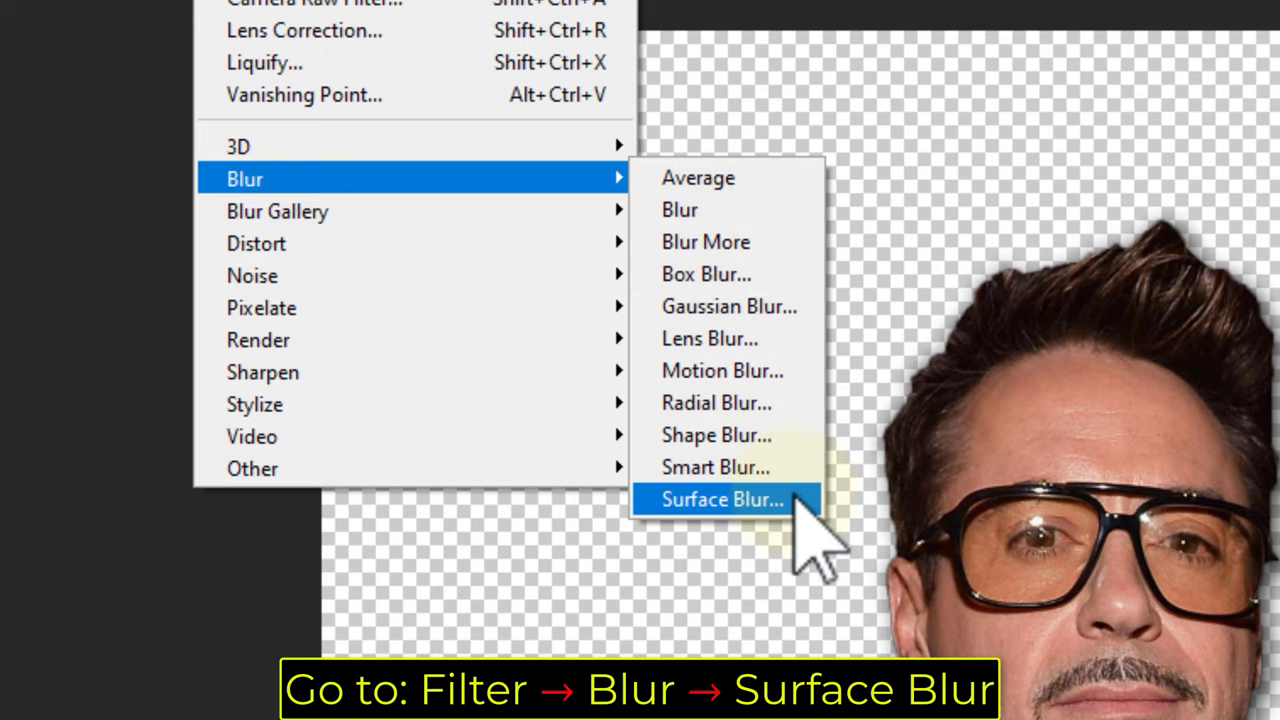
click(797, 497)
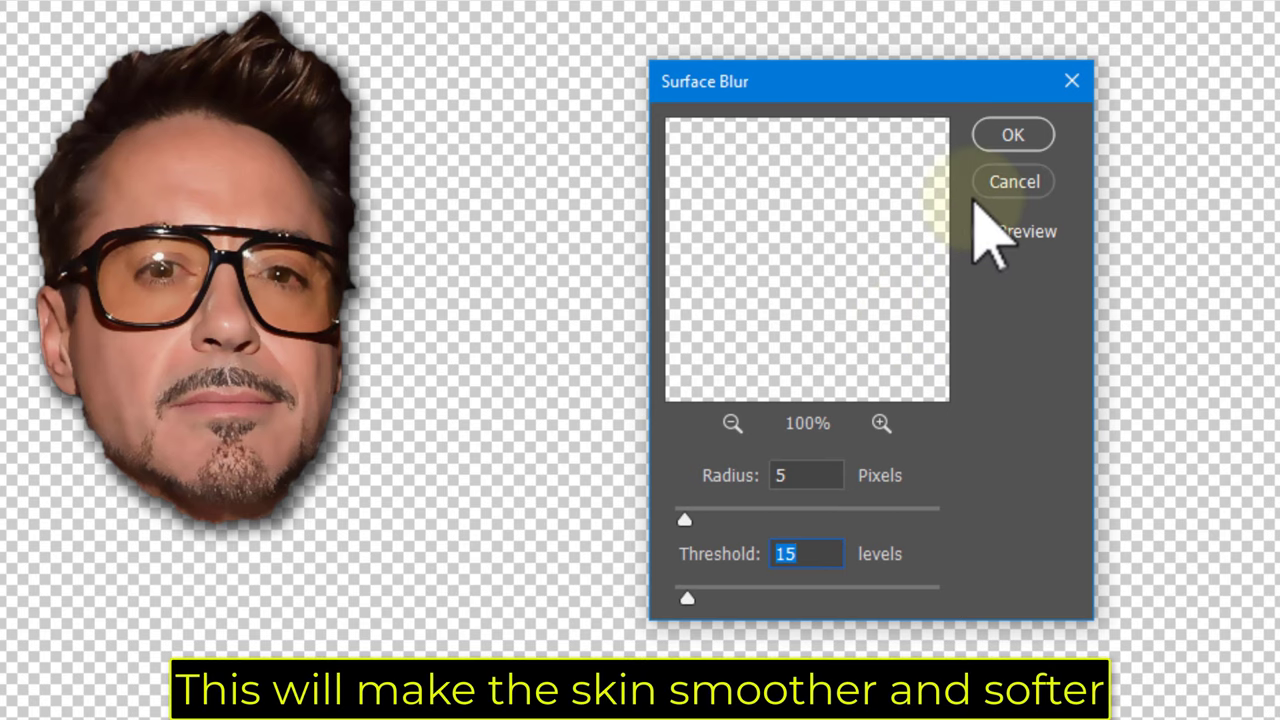
drag(920, 95, 674, 55)
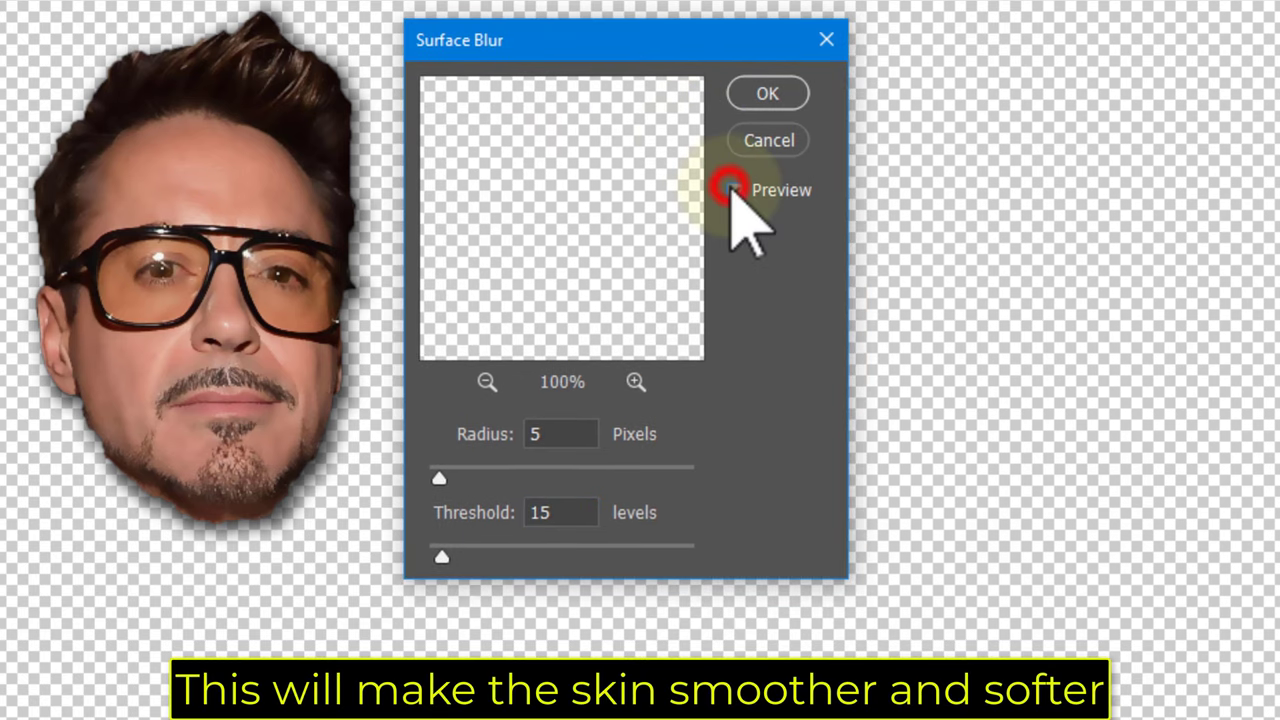
click(731, 189)
click(731, 189)
click(731, 189)
click(731, 189)
click(790, 102)
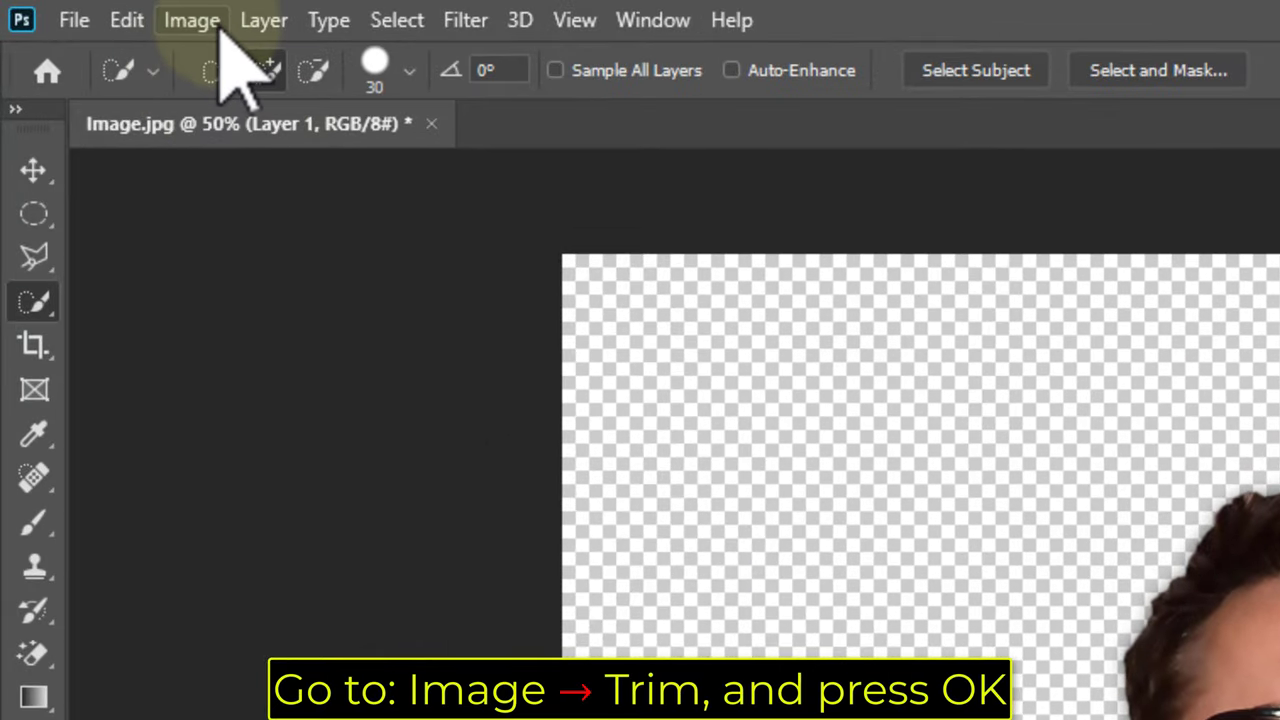
Trim transparent pixels from all sides of the canvas with Image > Trim.
click(195, 22)
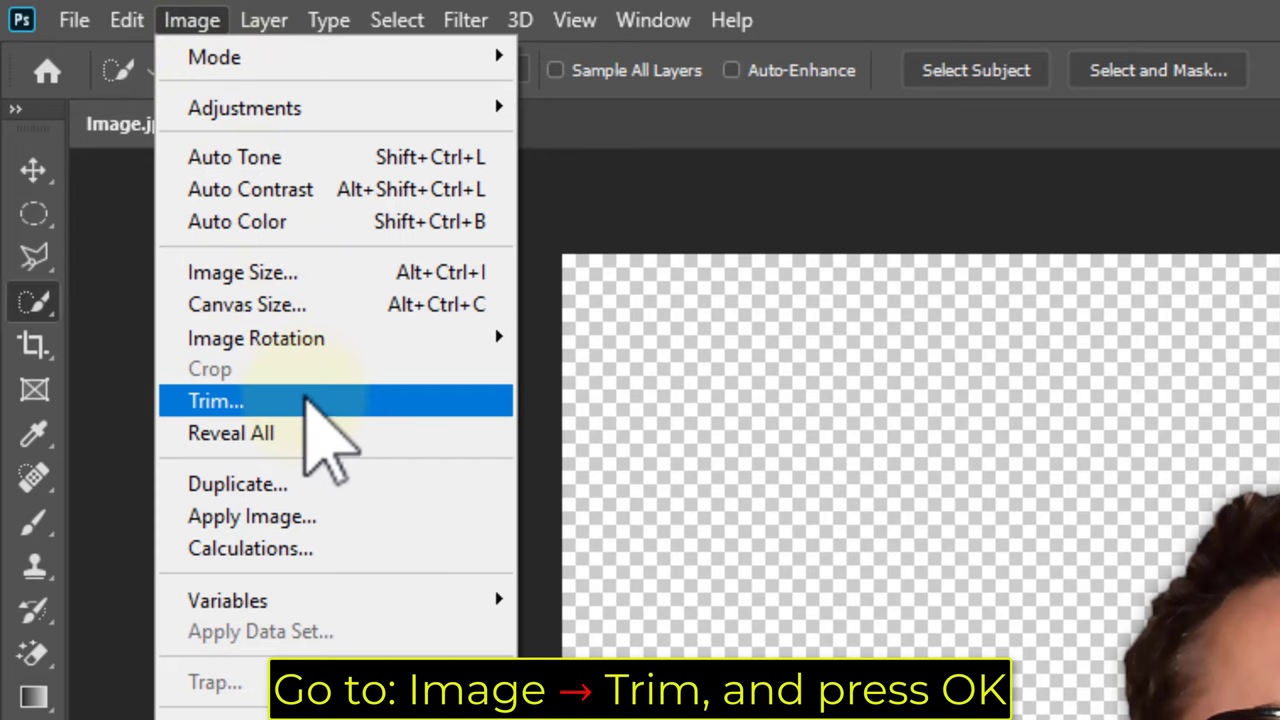
click(305, 403)
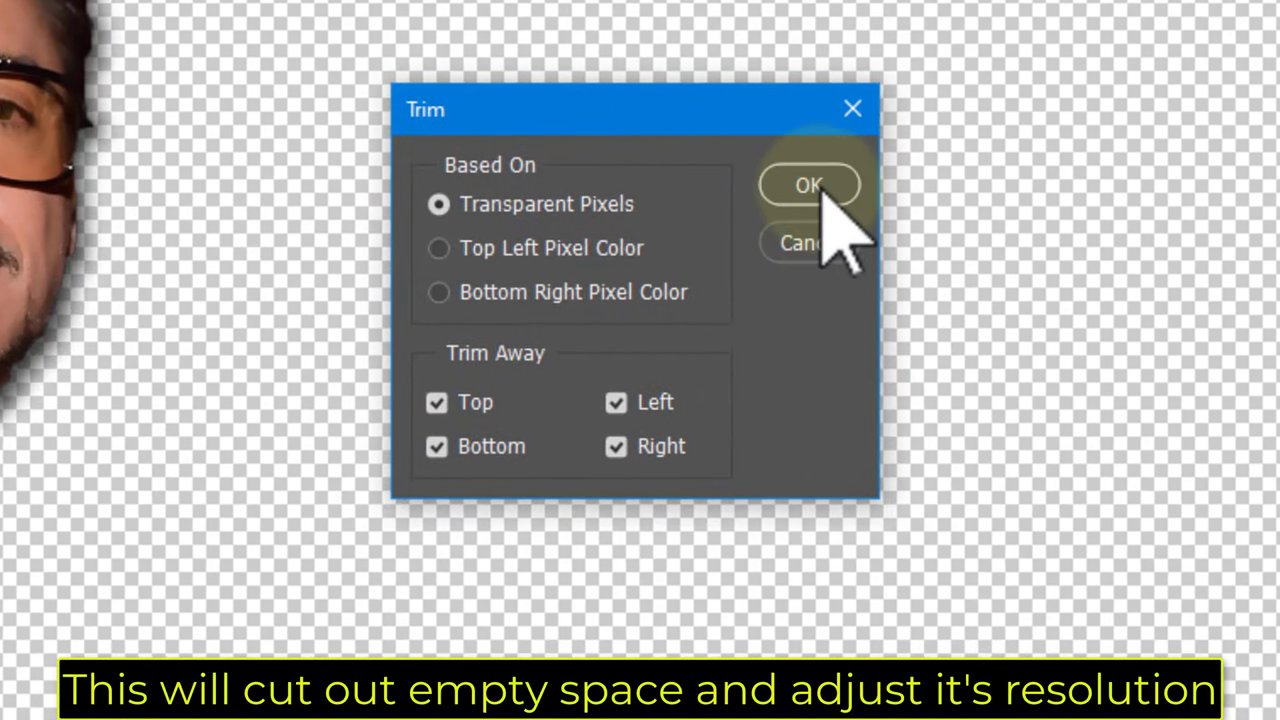
click(820, 188)
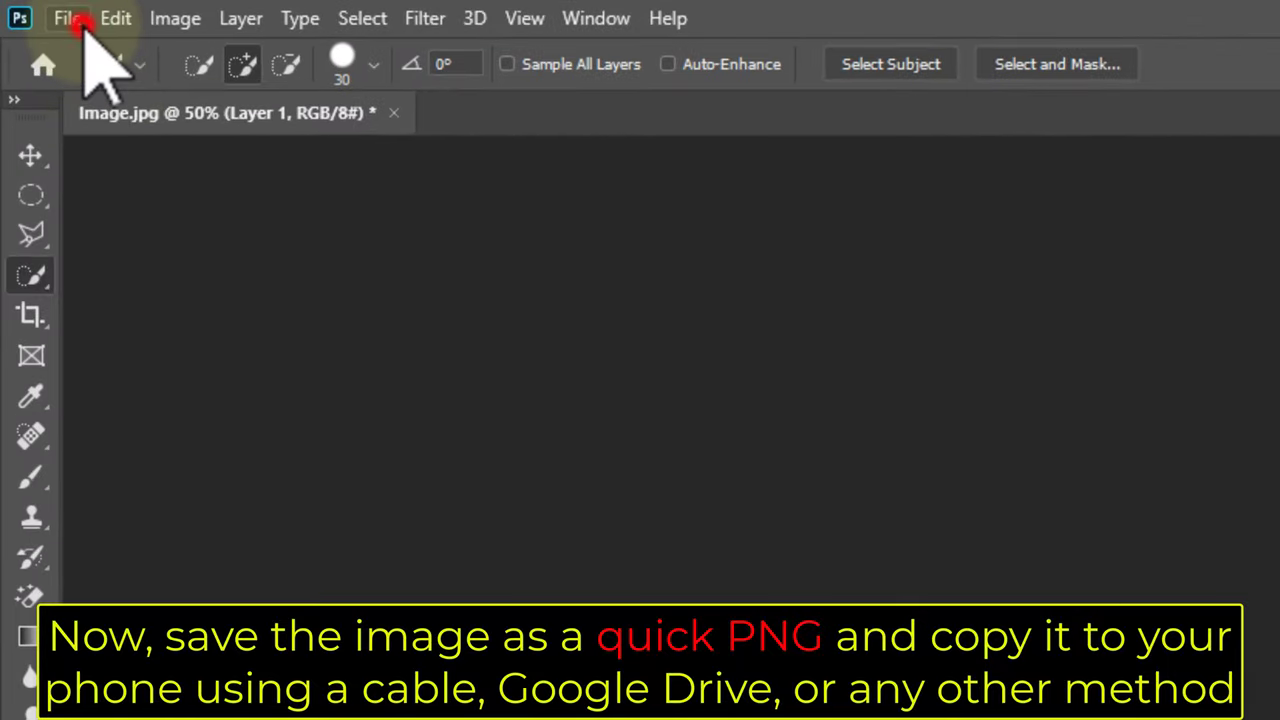
Quick Export the face as Image.png to the desktop and open it to preview.
click(82, 24)
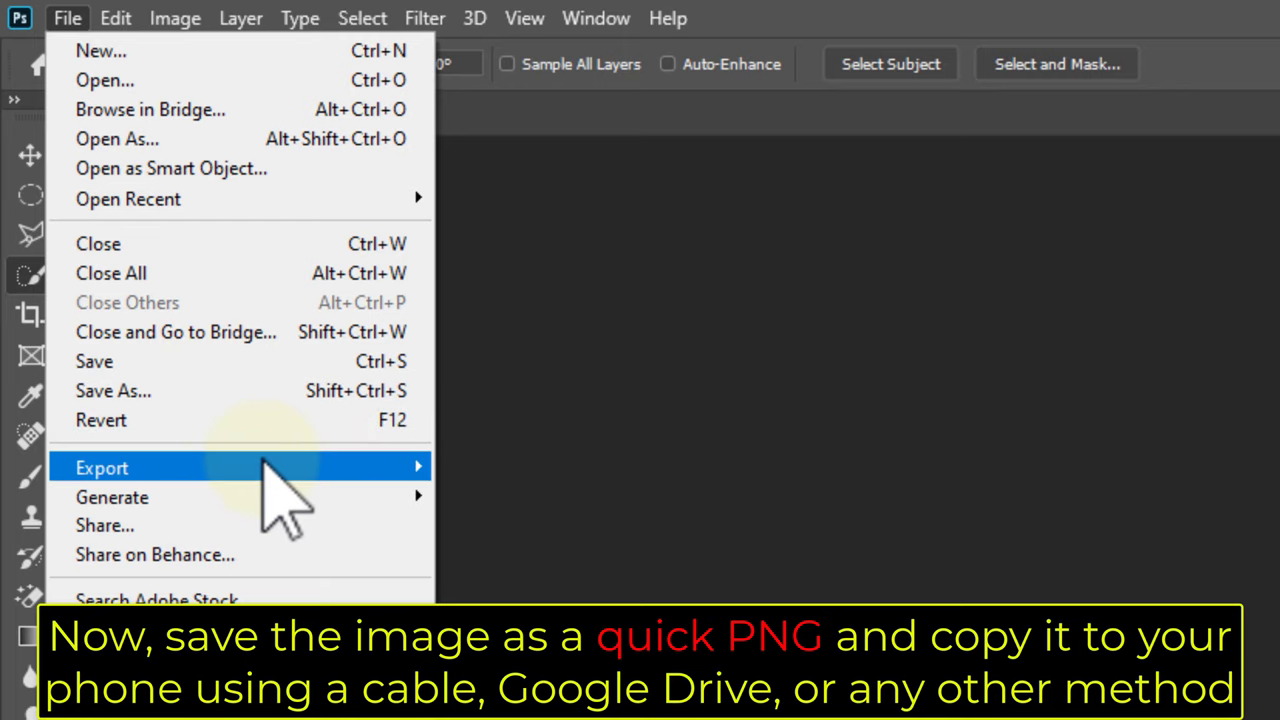
mouse_move(102, 468)
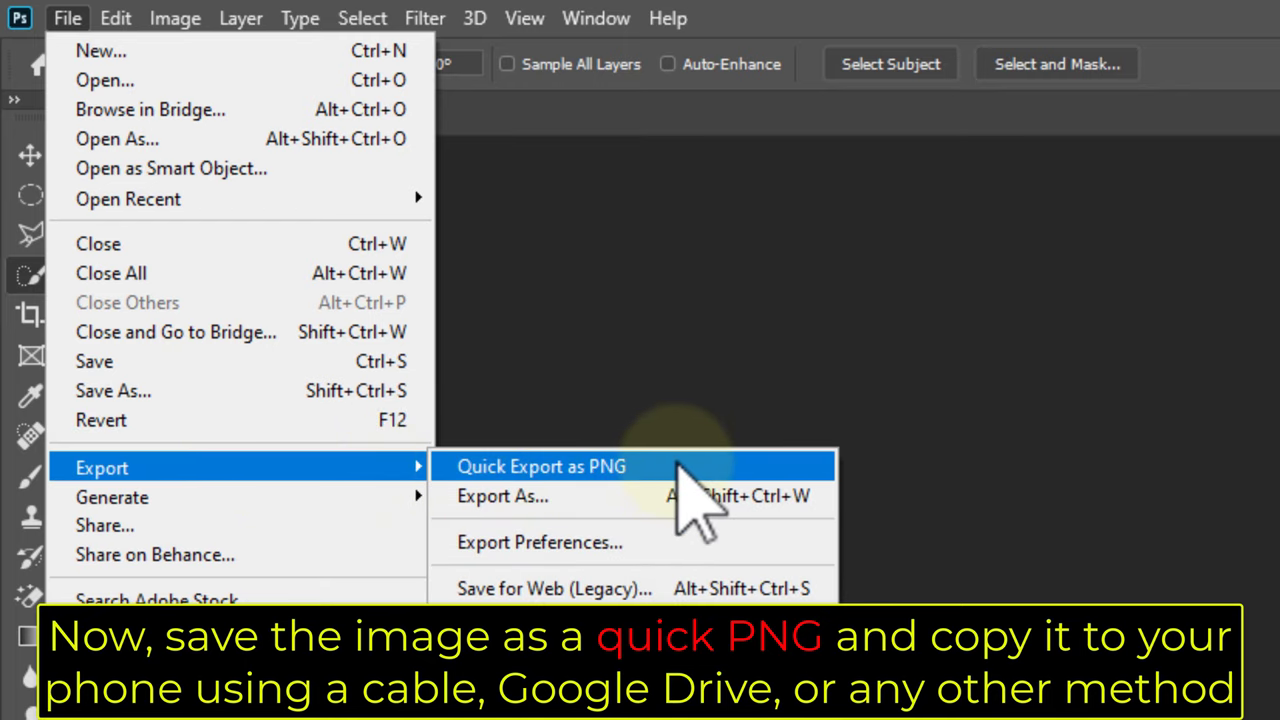
click(678, 465)
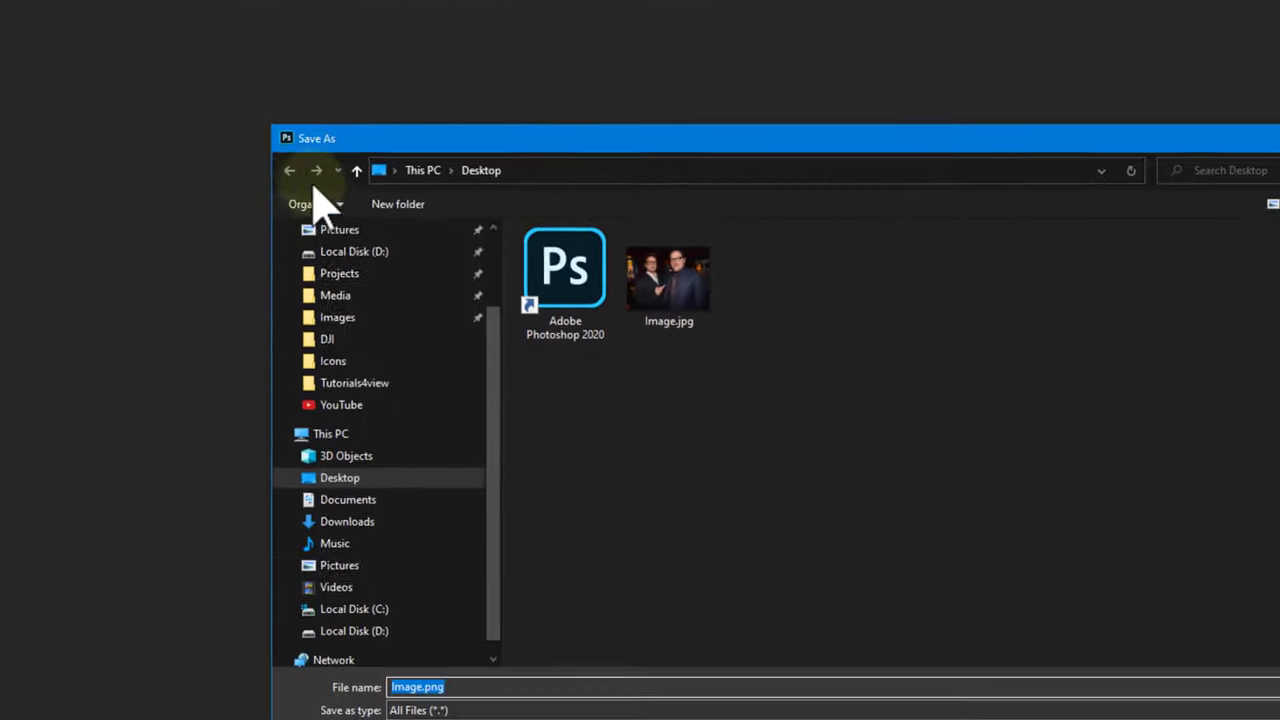
click(1002, 597)
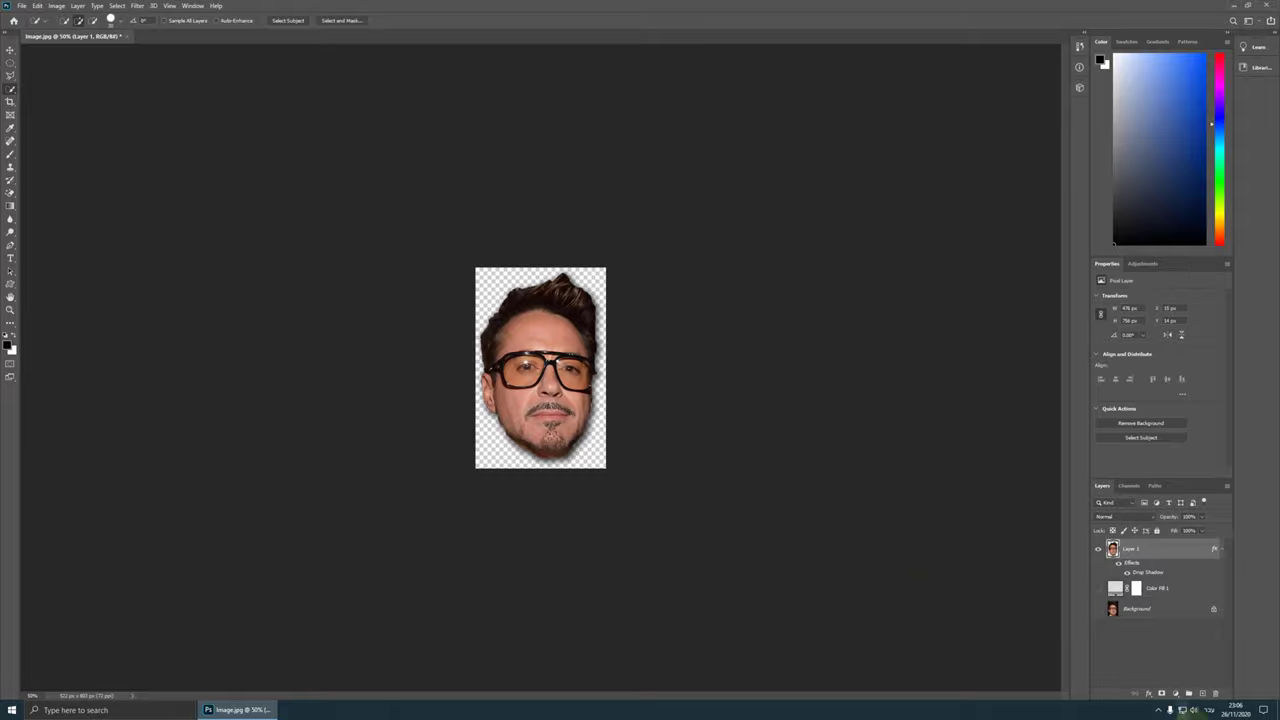
key(super+d)
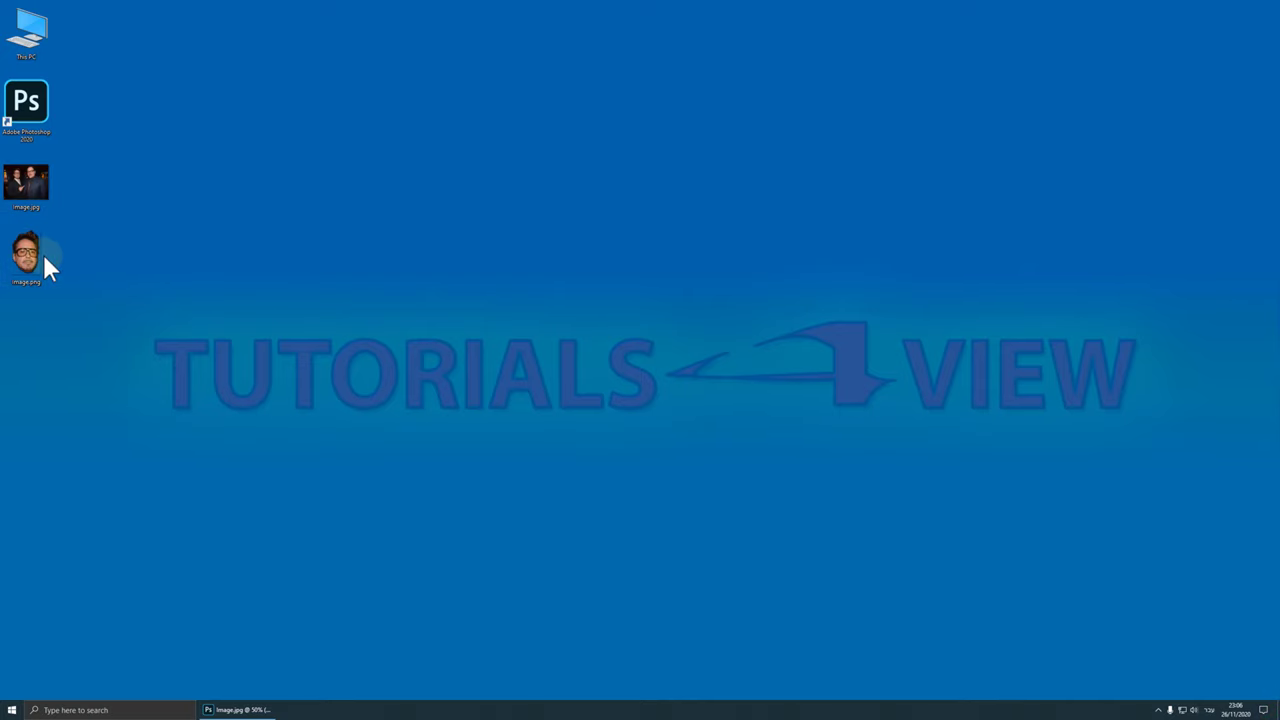
double_click(44, 258)
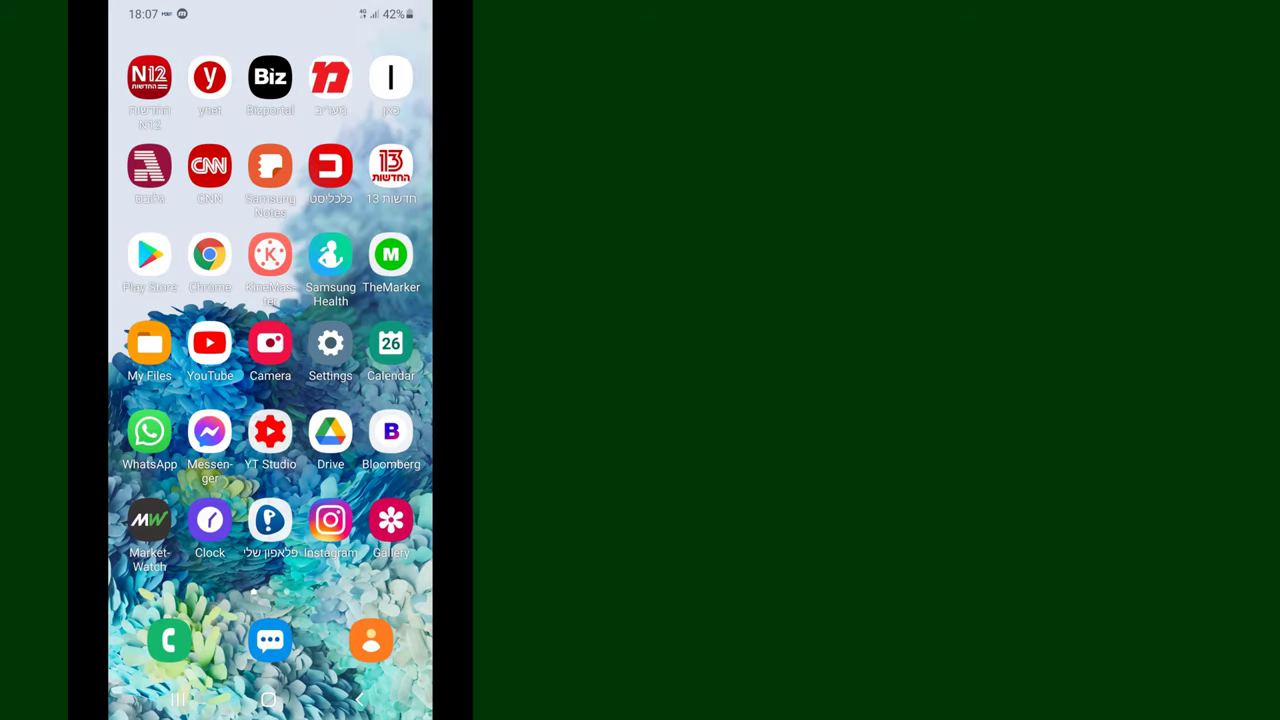
Search the Google Play Store for 'sticker maker'.
click(149, 254)
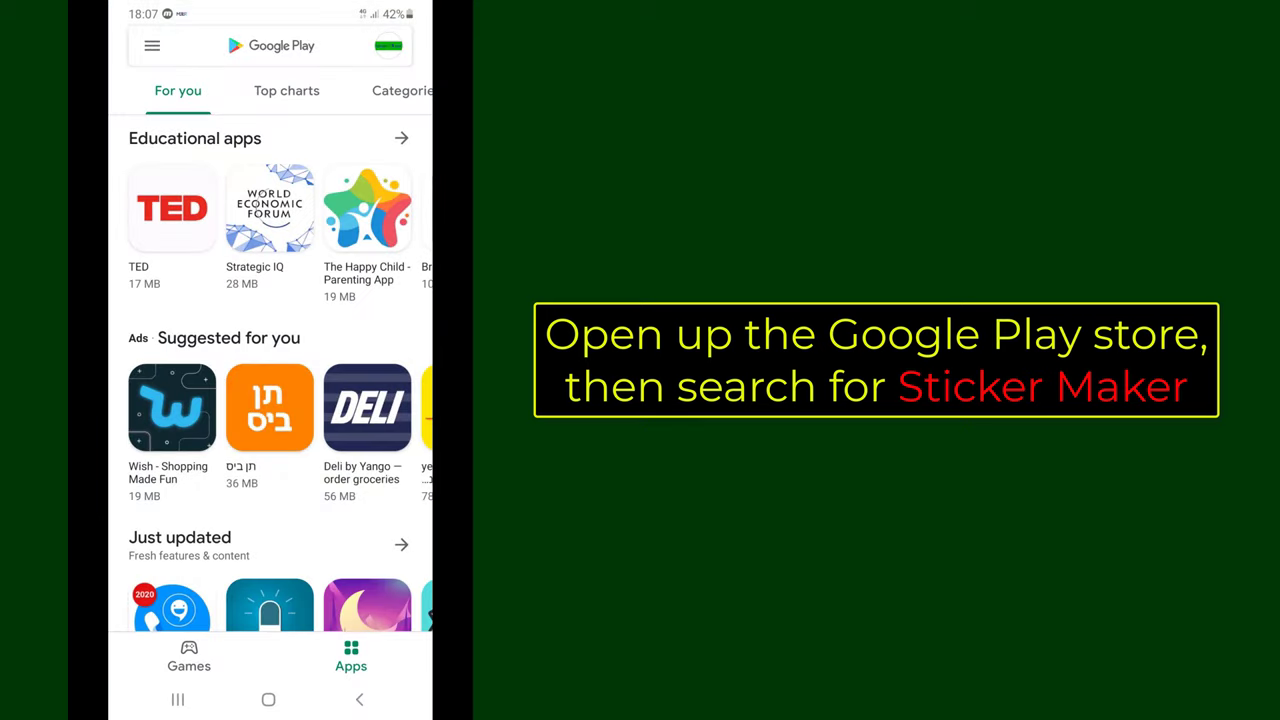
click(270, 45)
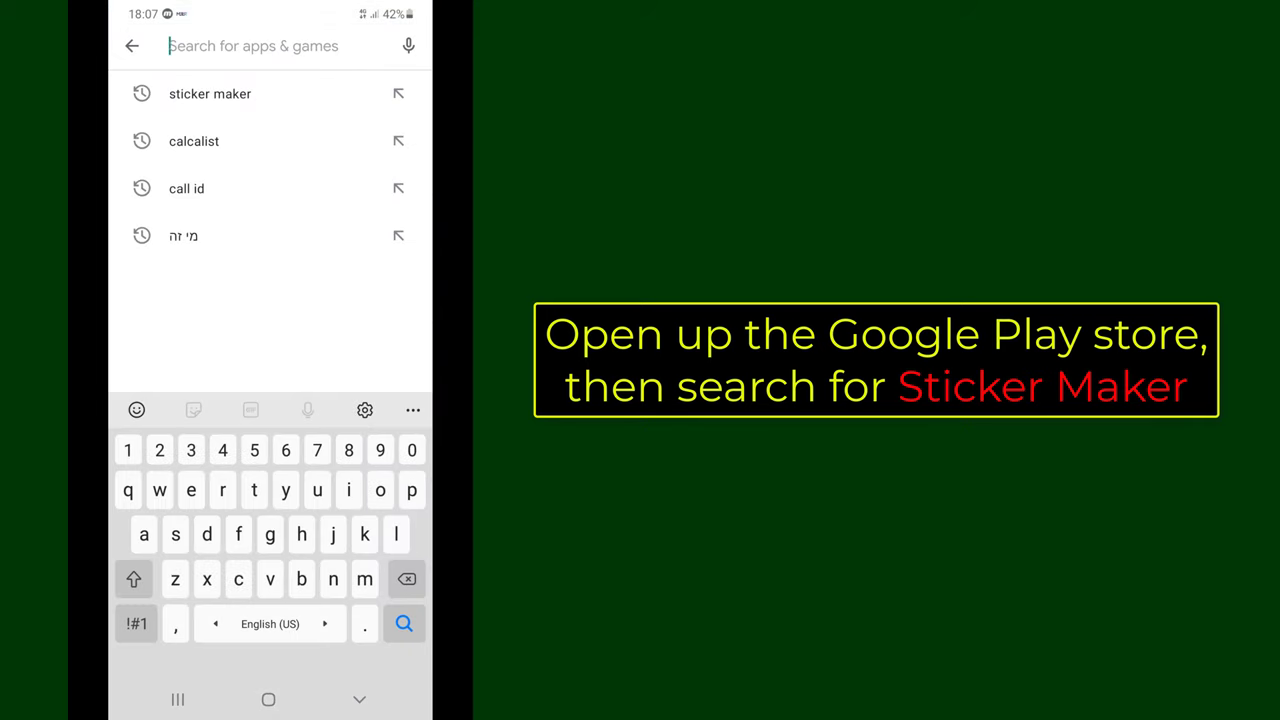
text(stic)
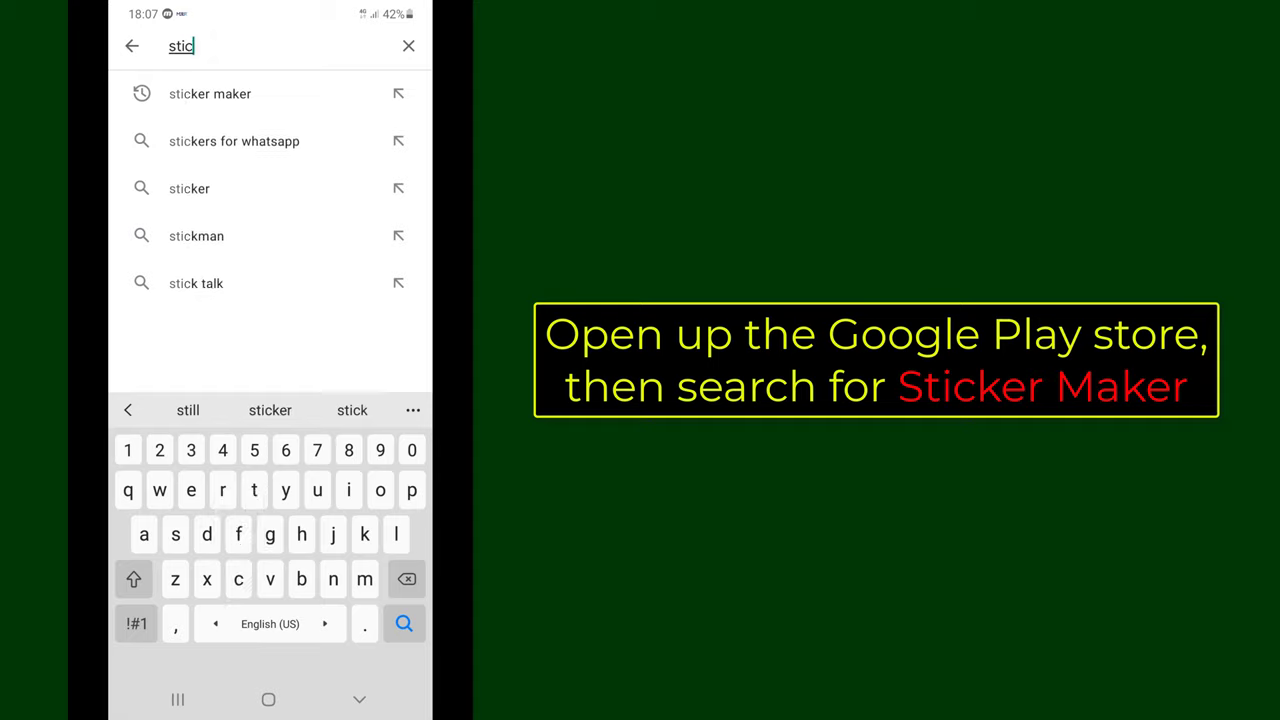
text(ker mak)
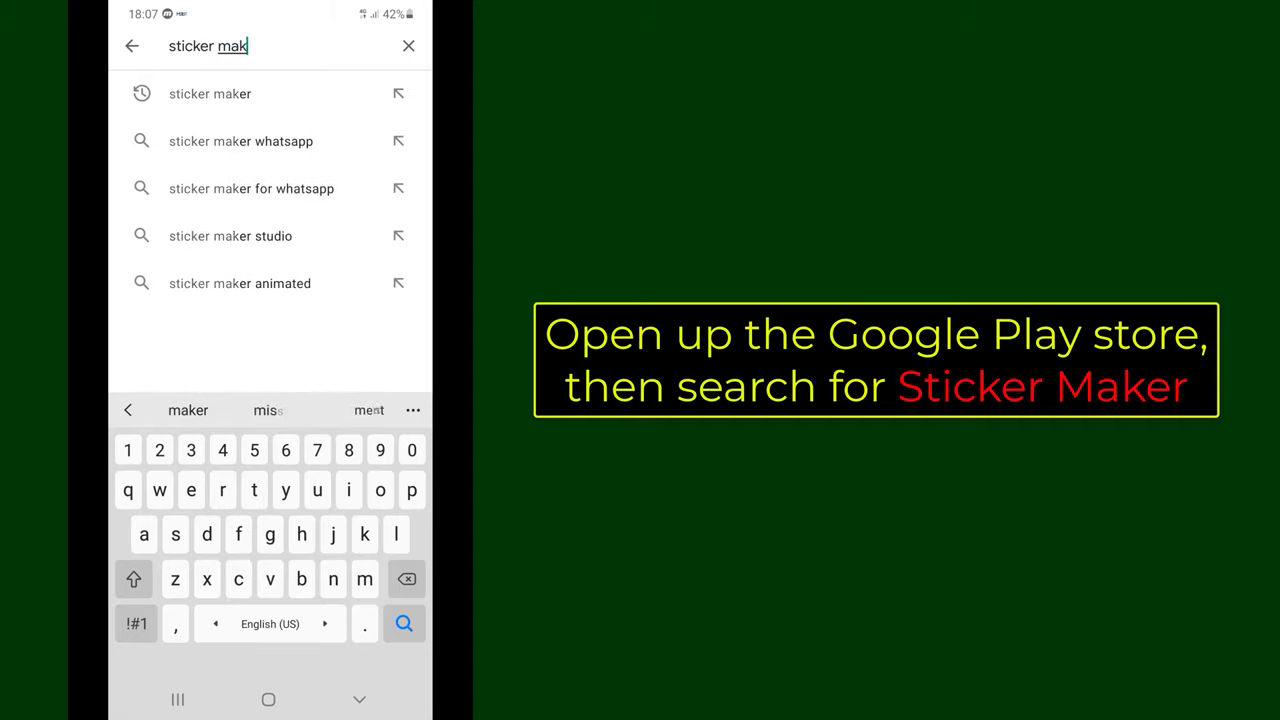
text(er)
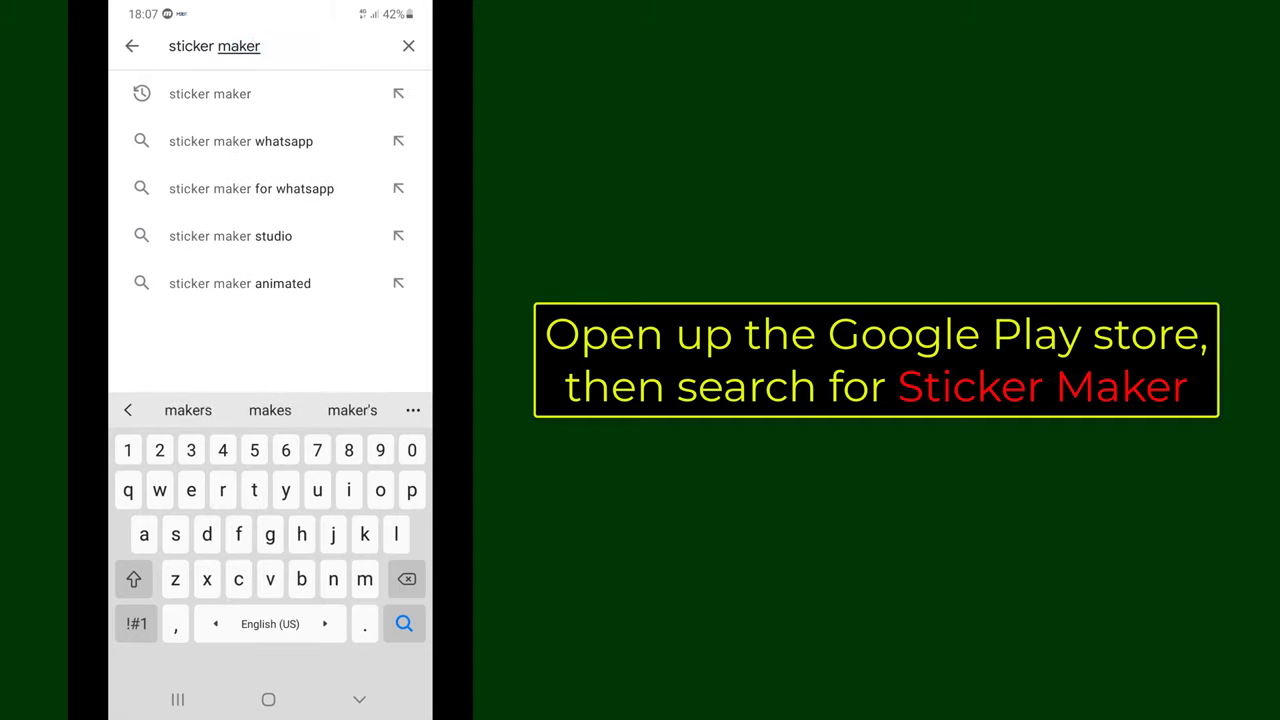
key(Return)
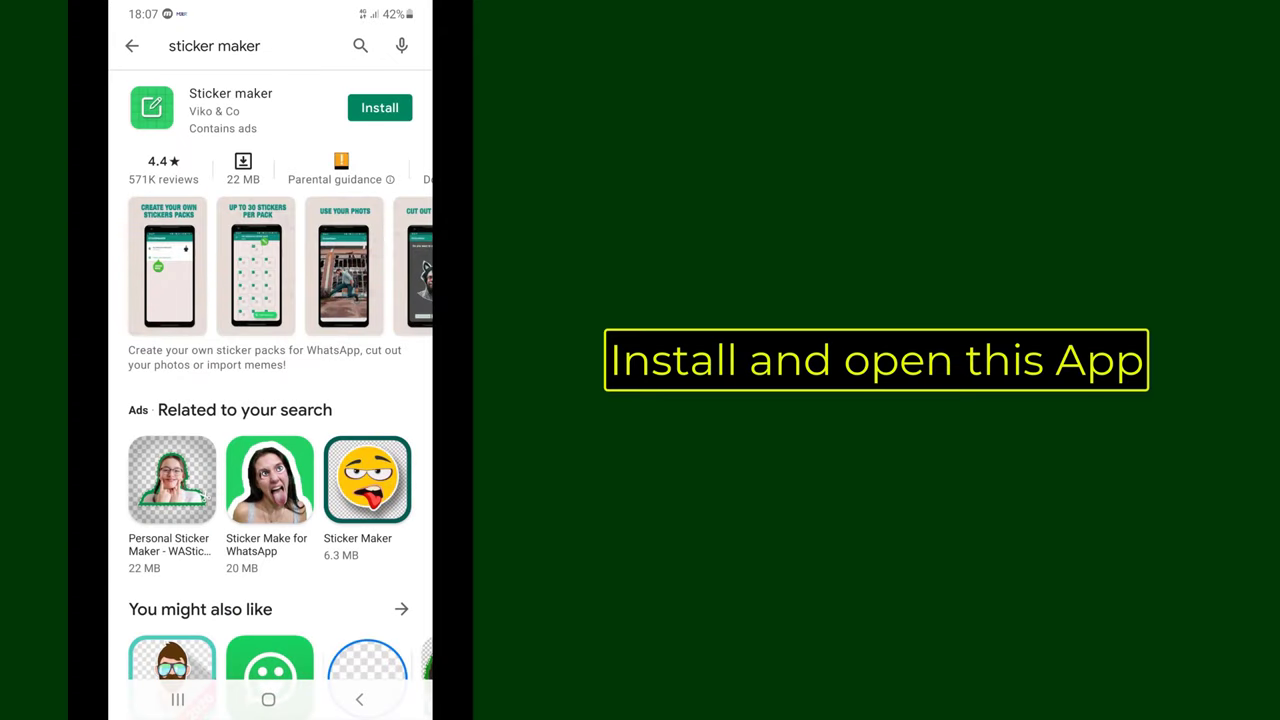
scroll(270, 400, down, 2)
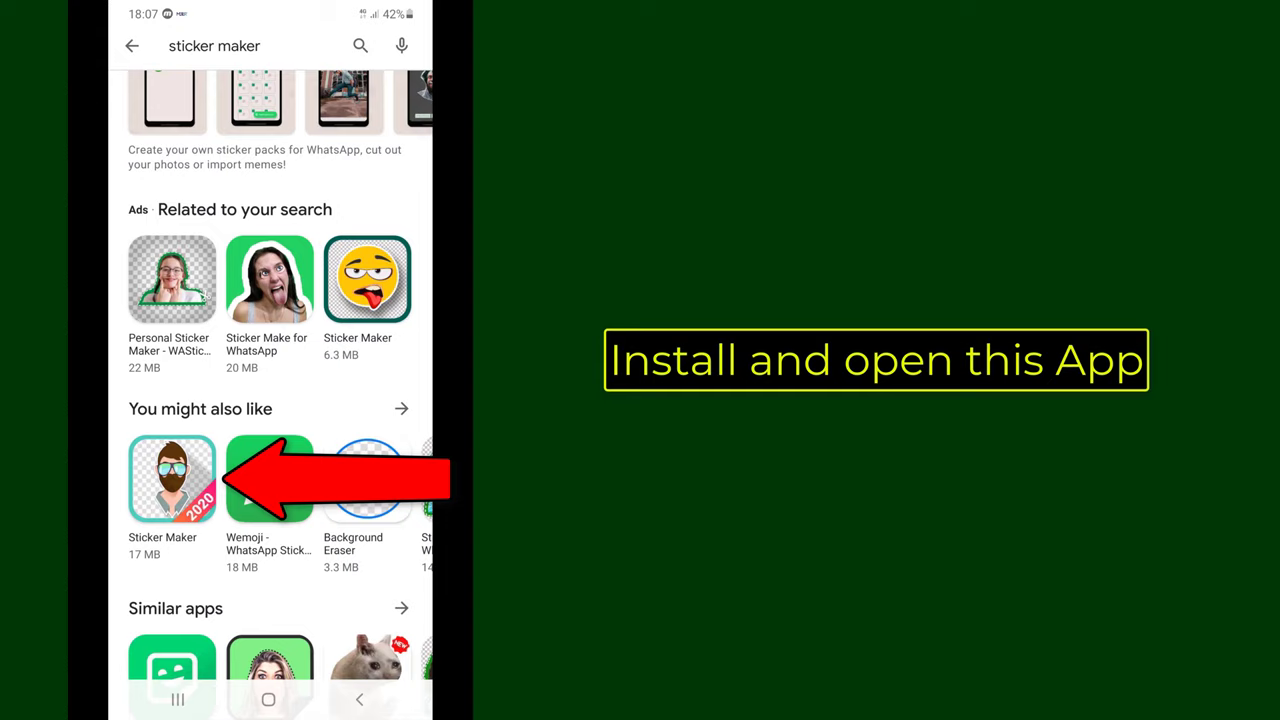
Install Stickify's Sticker Maker app and launch it.
click(171, 478)
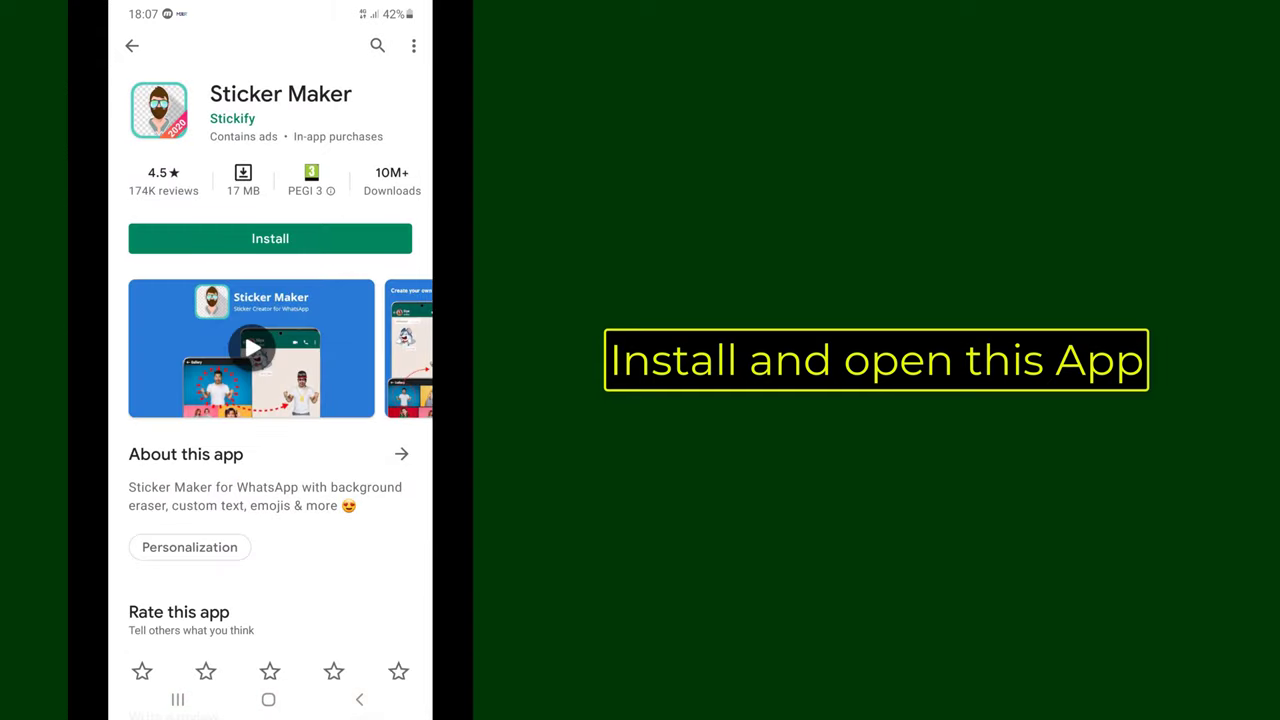
click(270, 238)
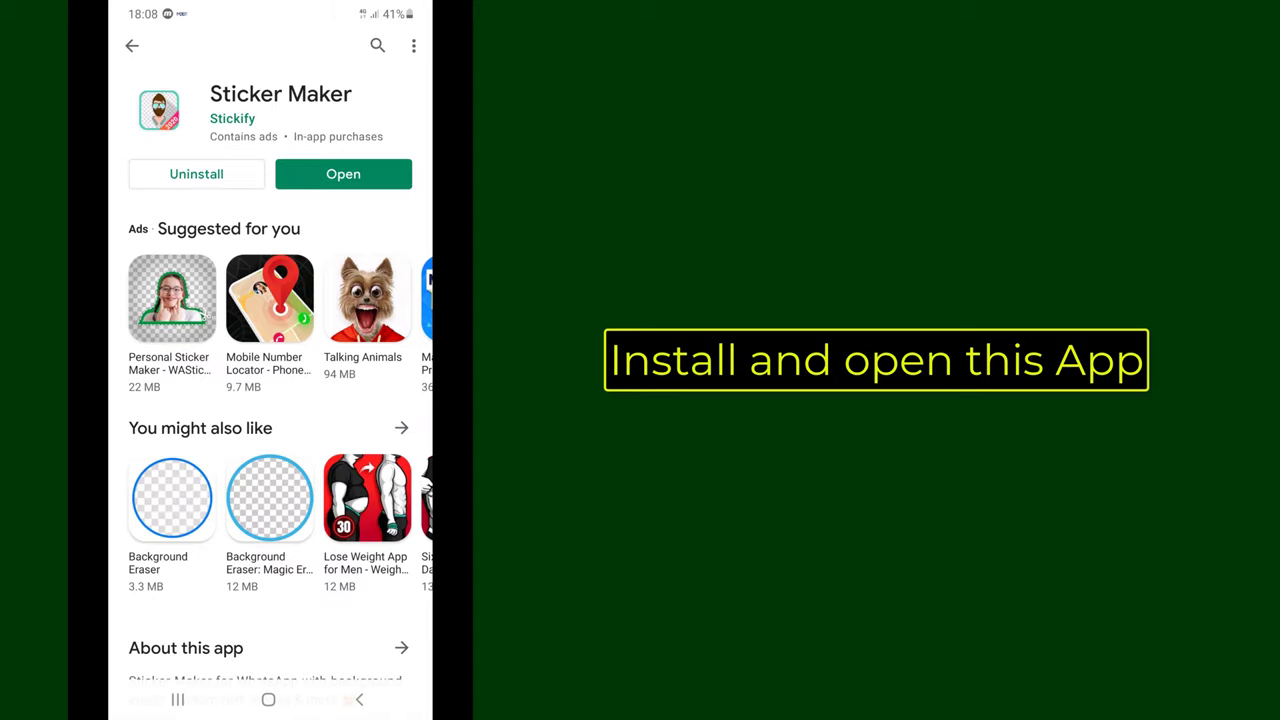
click(343, 174)
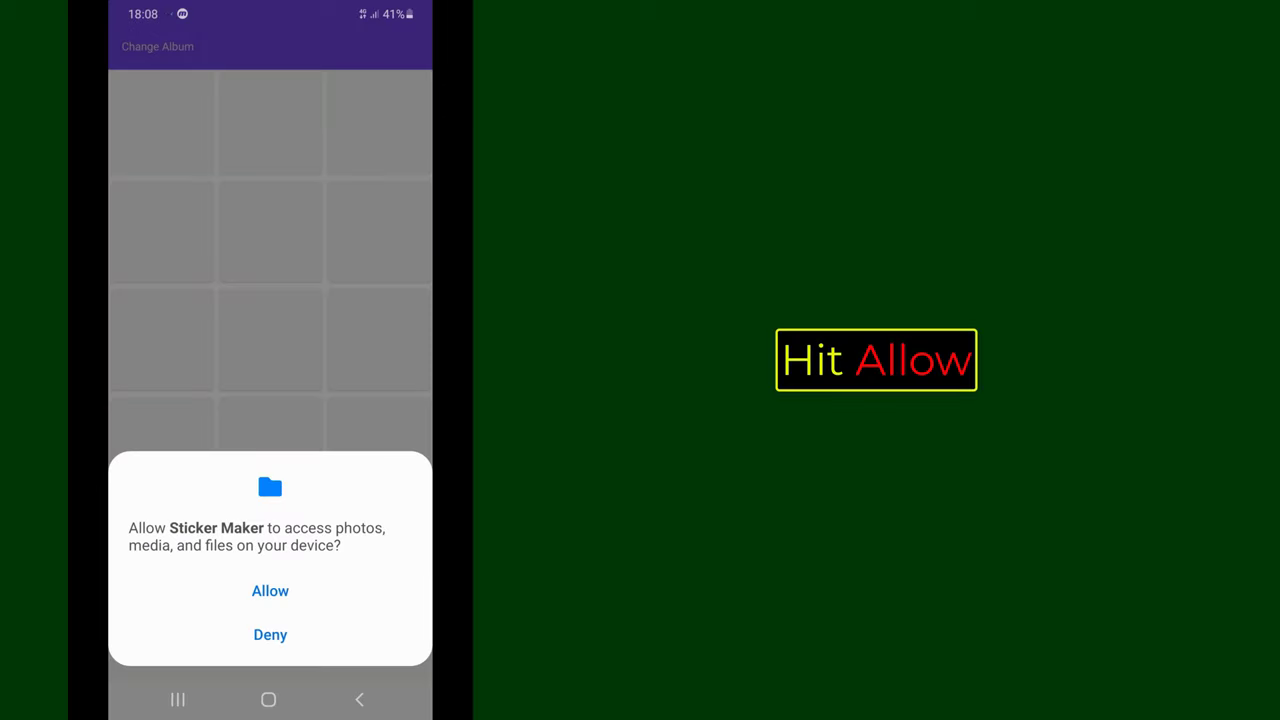
Start a new sticker, allow photo access, and pick the cut-out face image from the gallery.
click(270, 590)
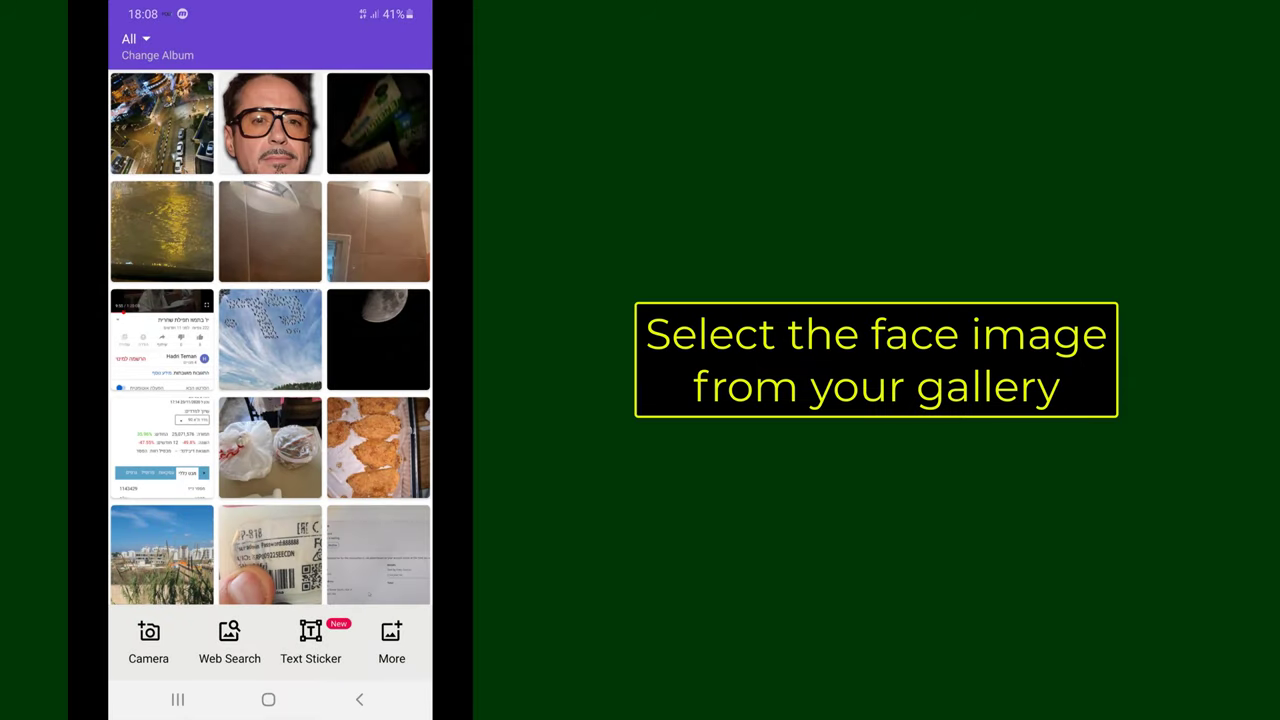
click(270, 123)
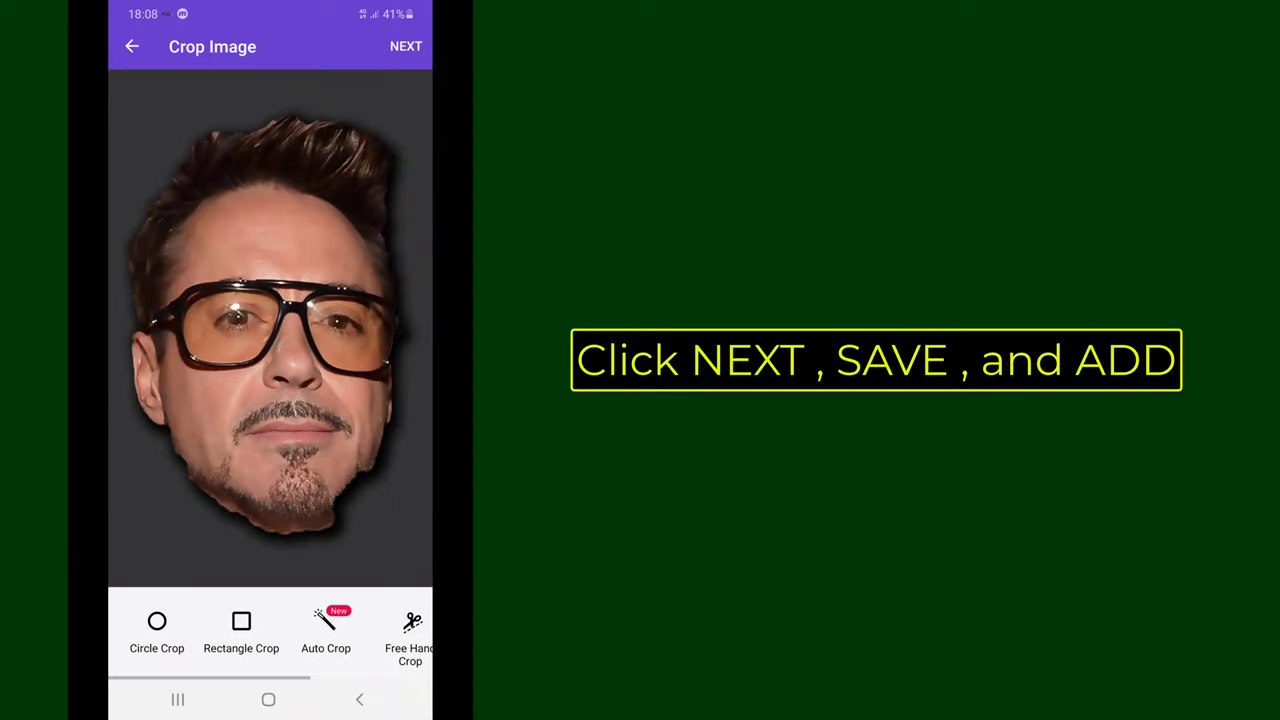
Accept the crop and save the customized face sticker, dismissing the two ads.
click(405, 46)
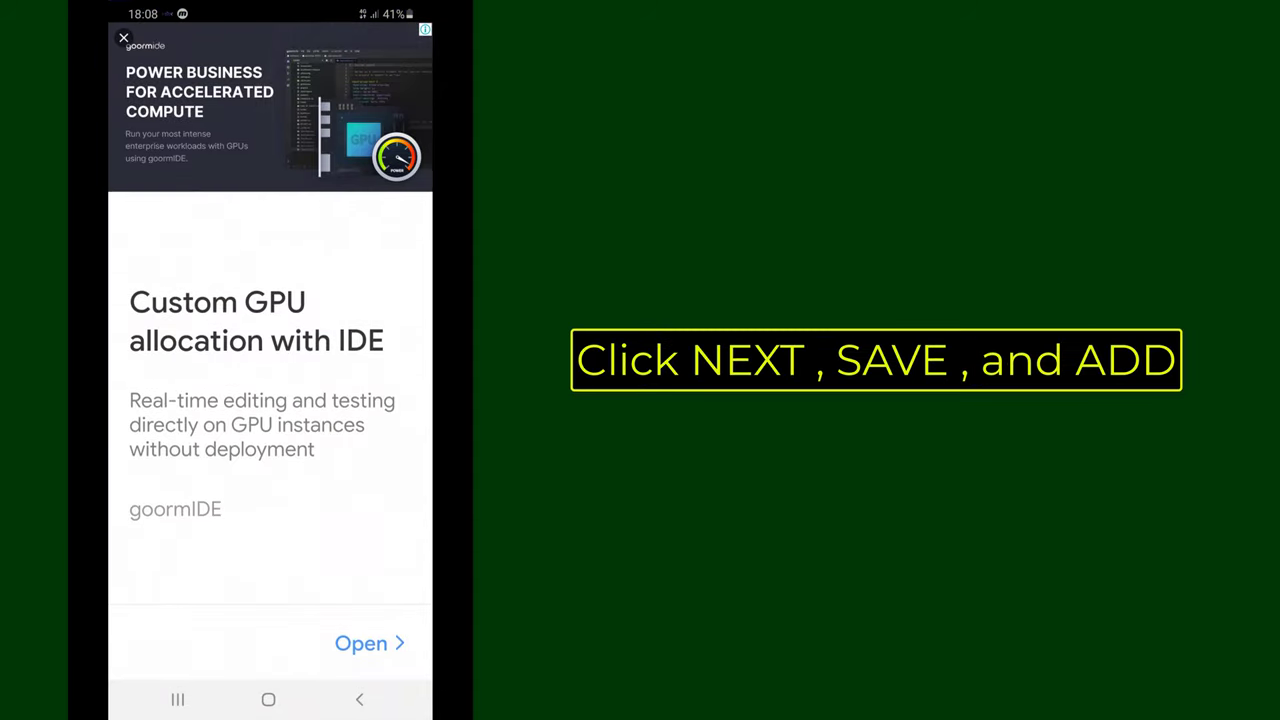
click(123, 38)
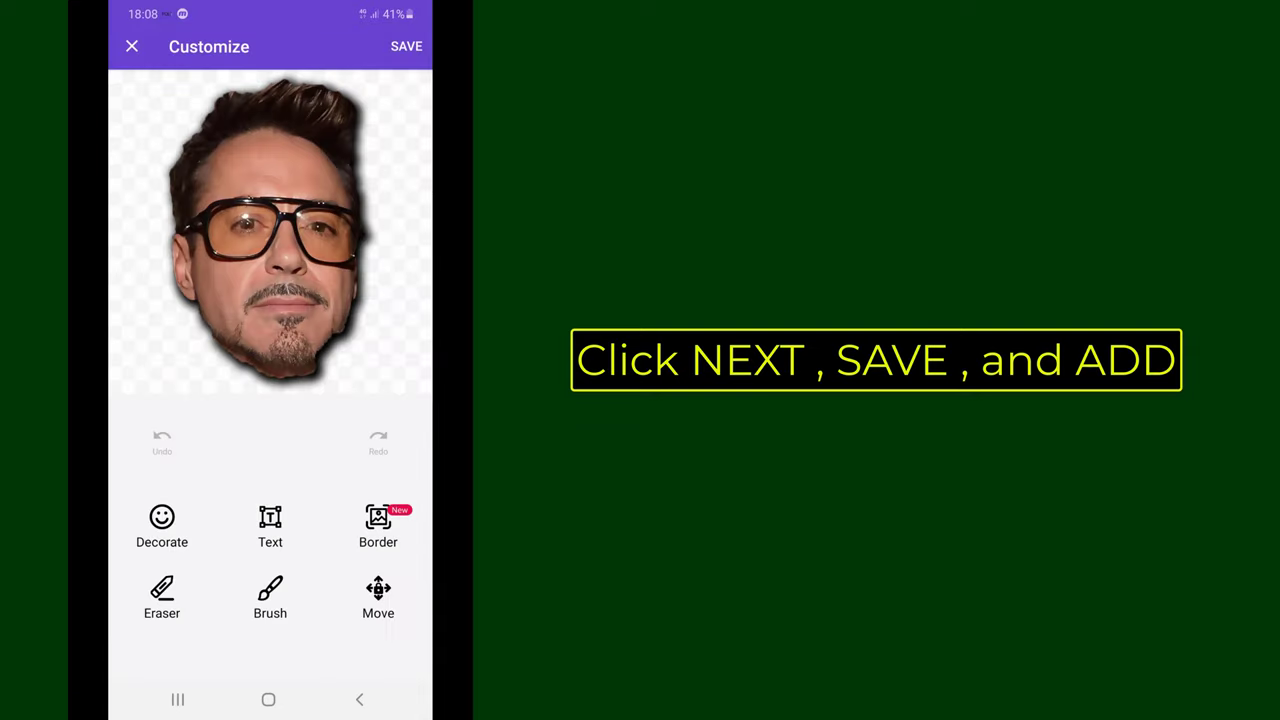
click(406, 46)
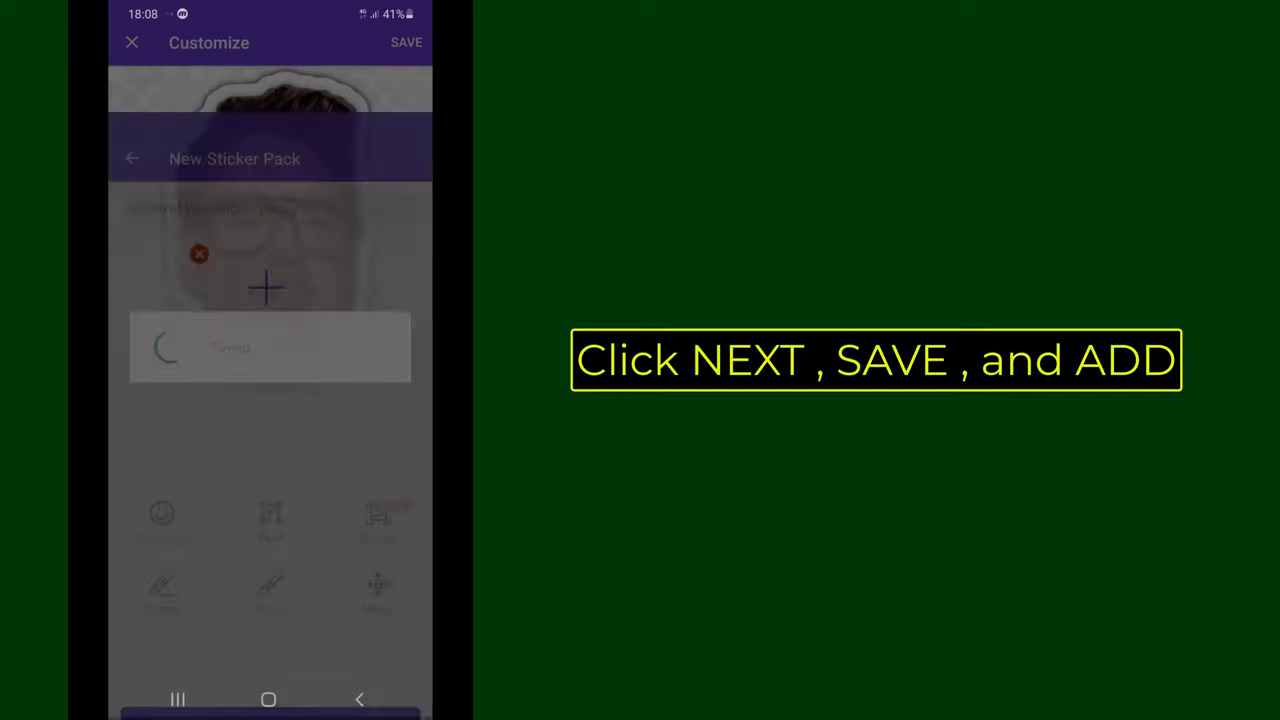
click(220, 584)
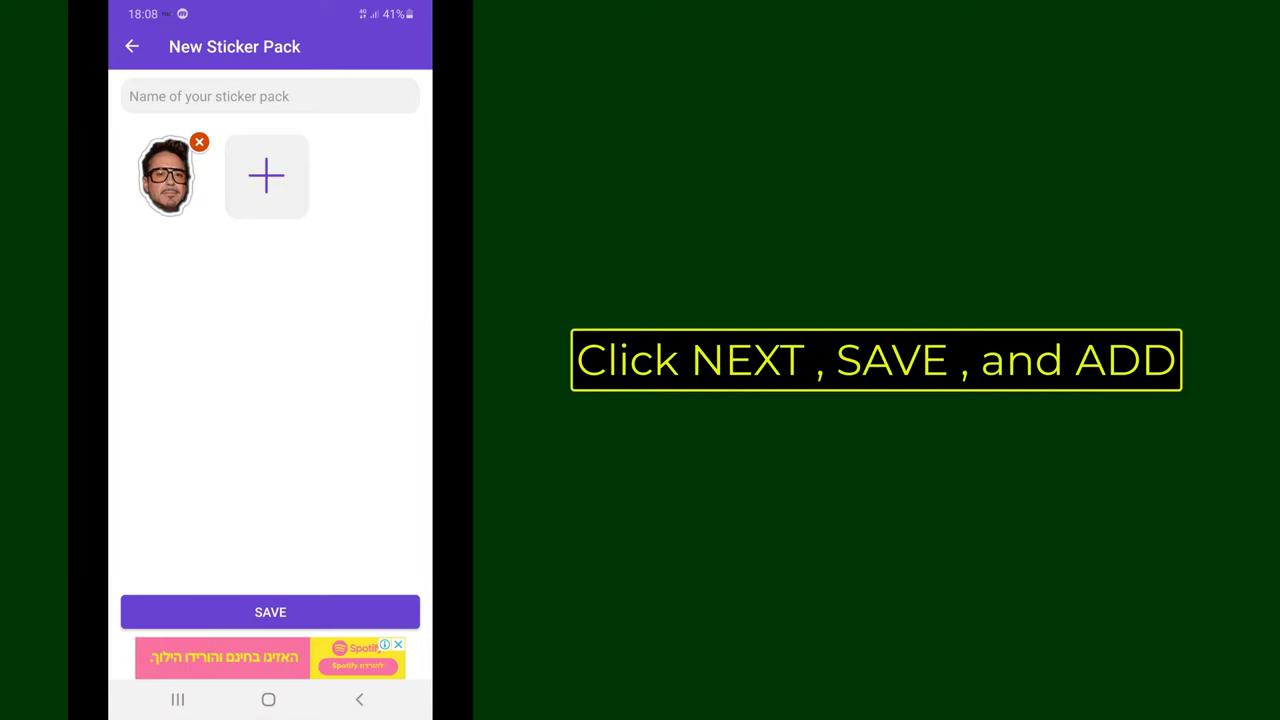
Save the My Stickers pack, add it to WhatsApp, and return home.
click(270, 612)
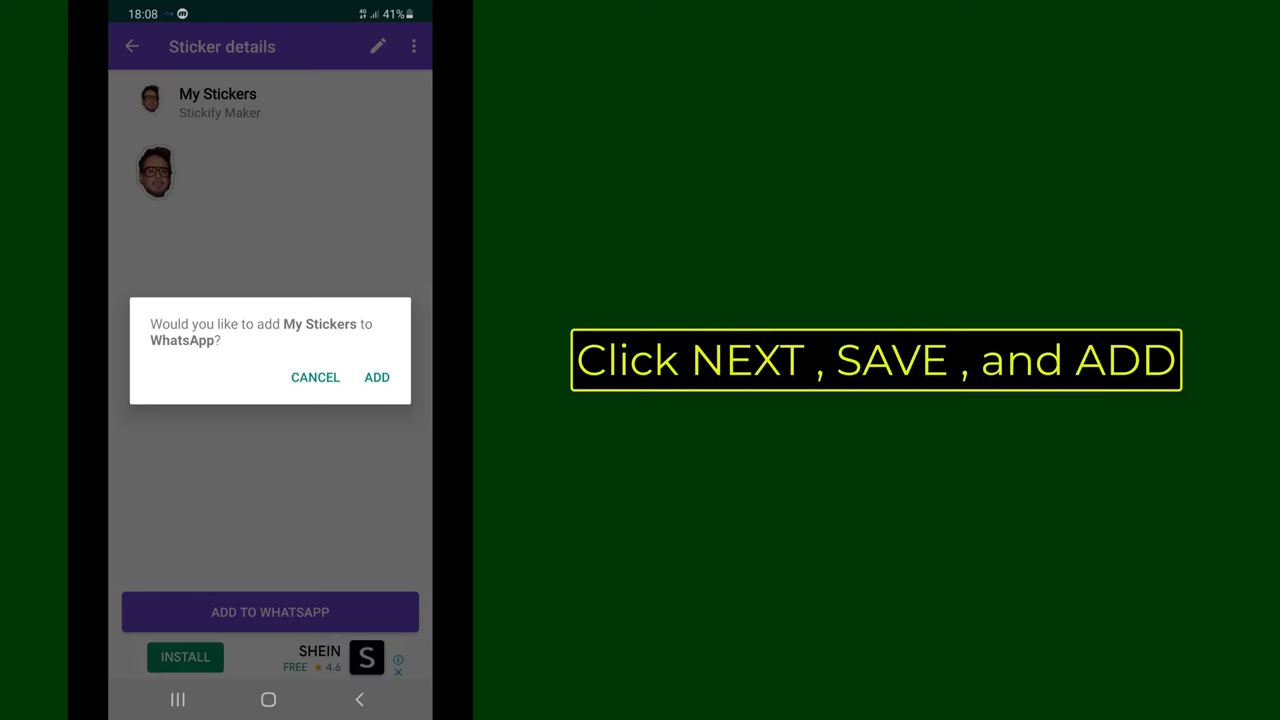
click(377, 377)
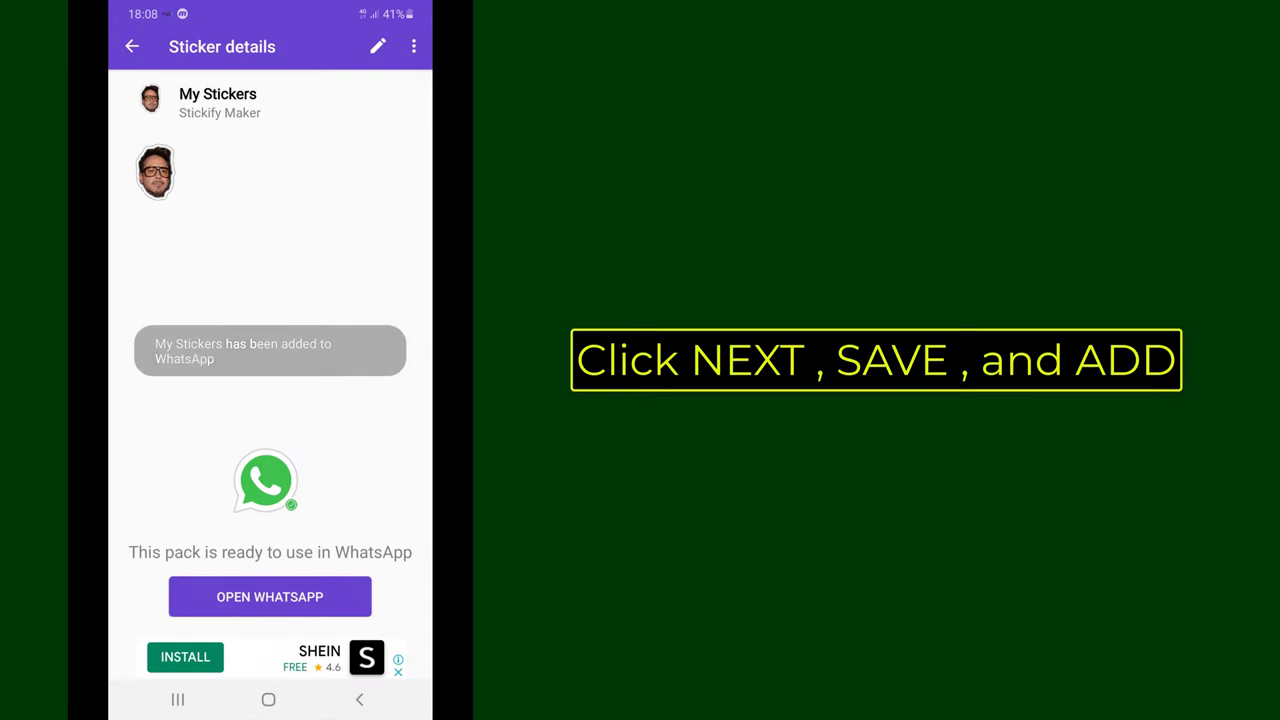
click(268, 699)
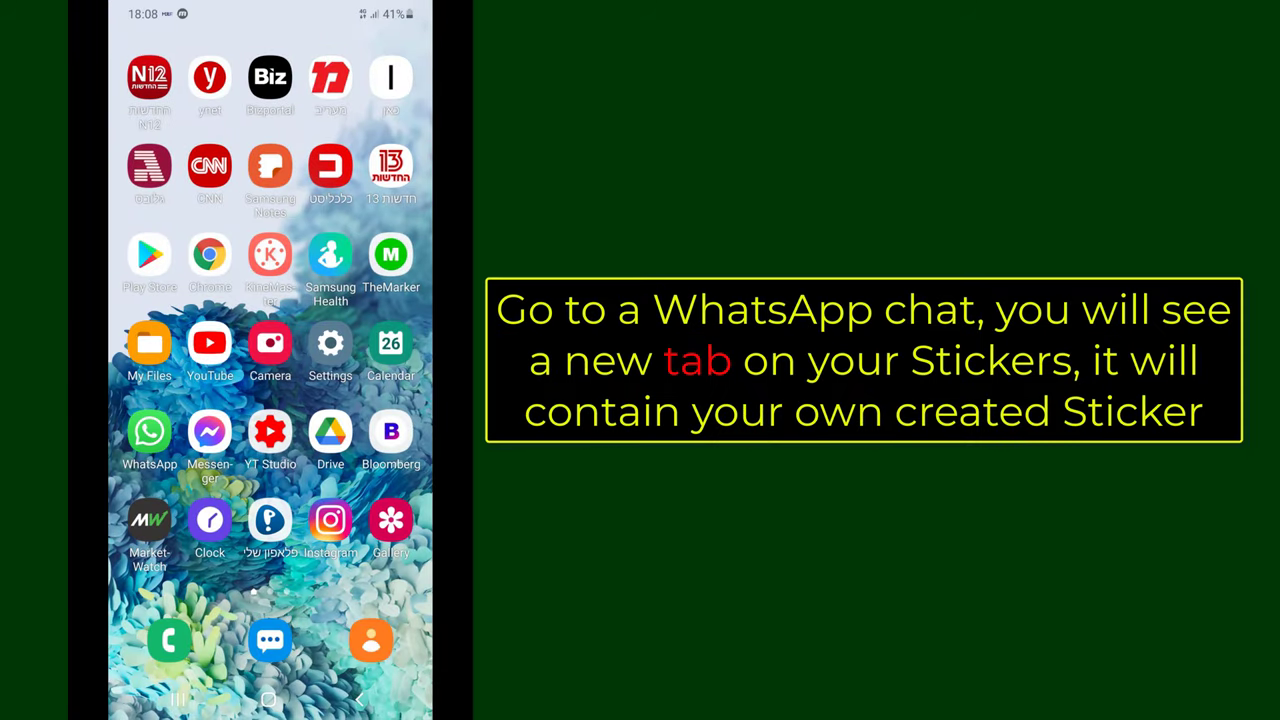
In WhatsApp's Send chat, send the face sticker from the new pack's stickers tab.
click(149, 431)
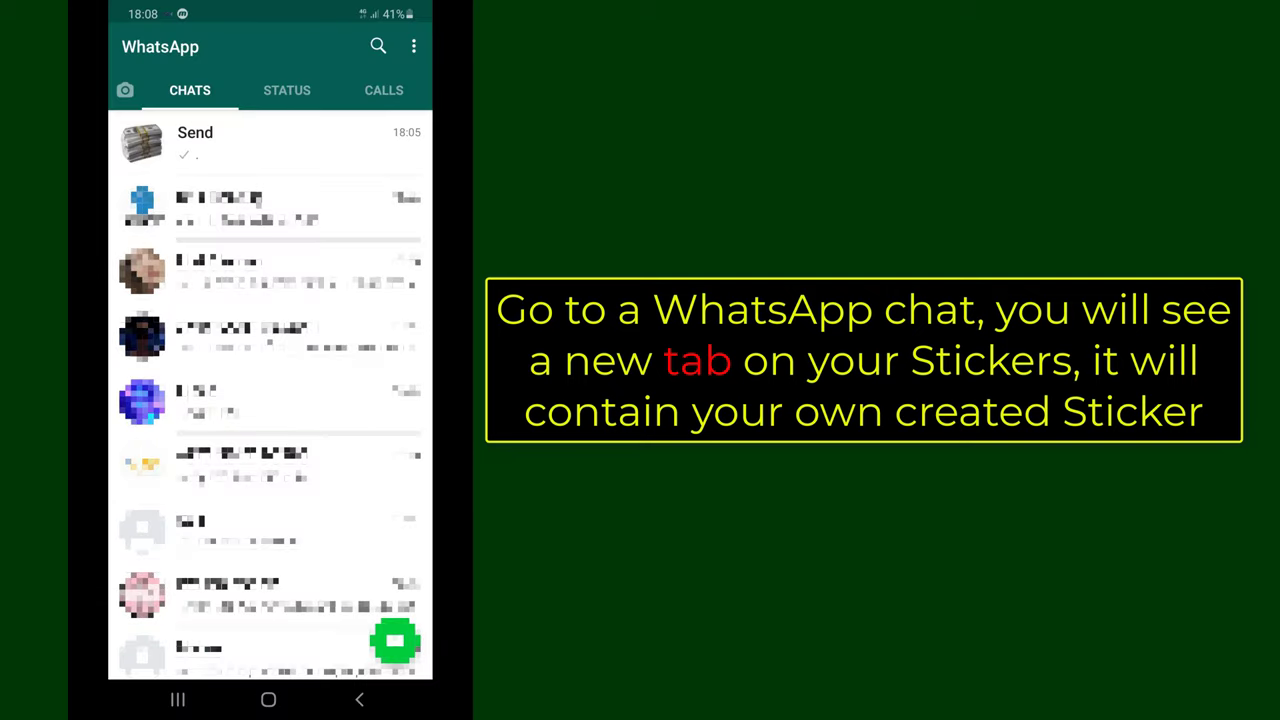
click(195, 140)
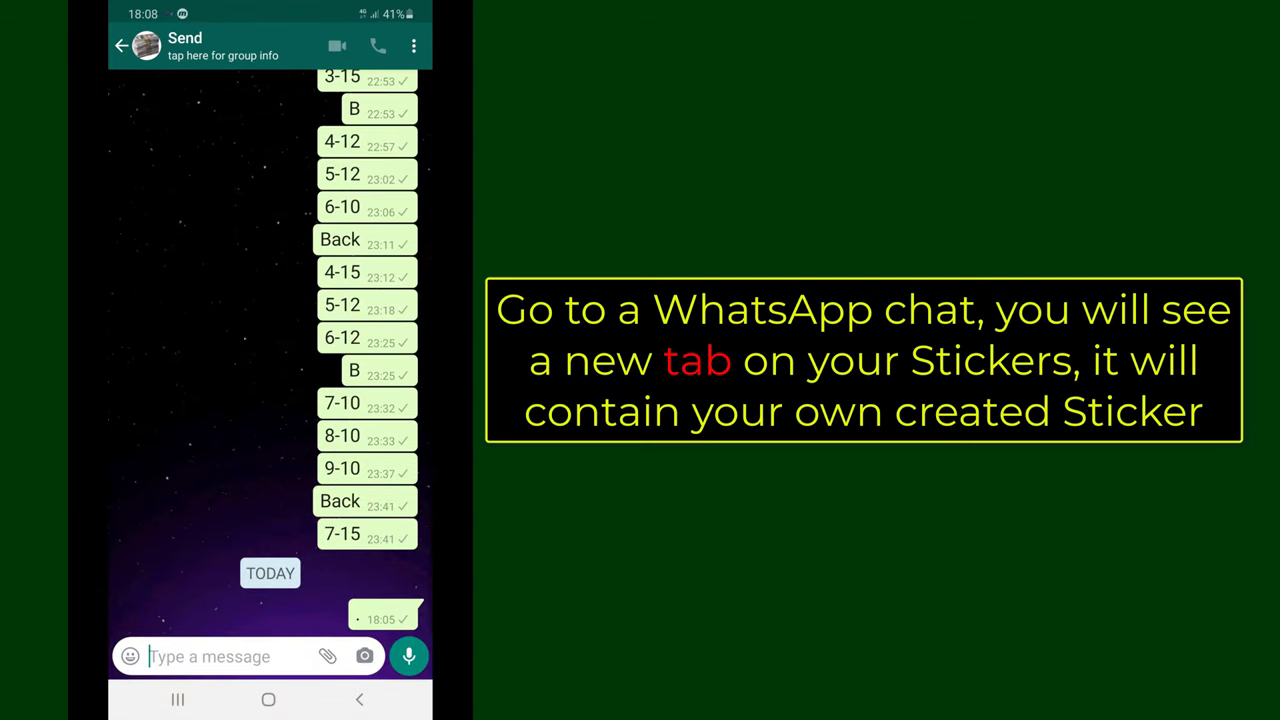
click(126, 666)
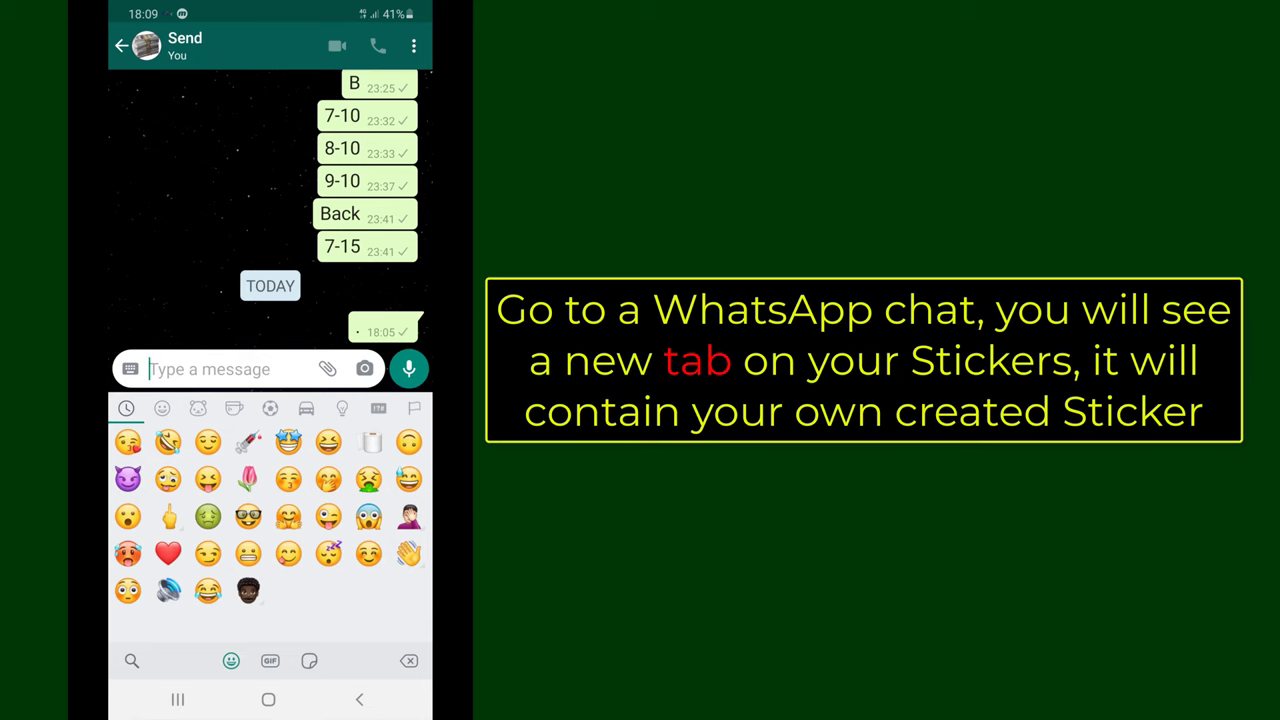
click(309, 660)
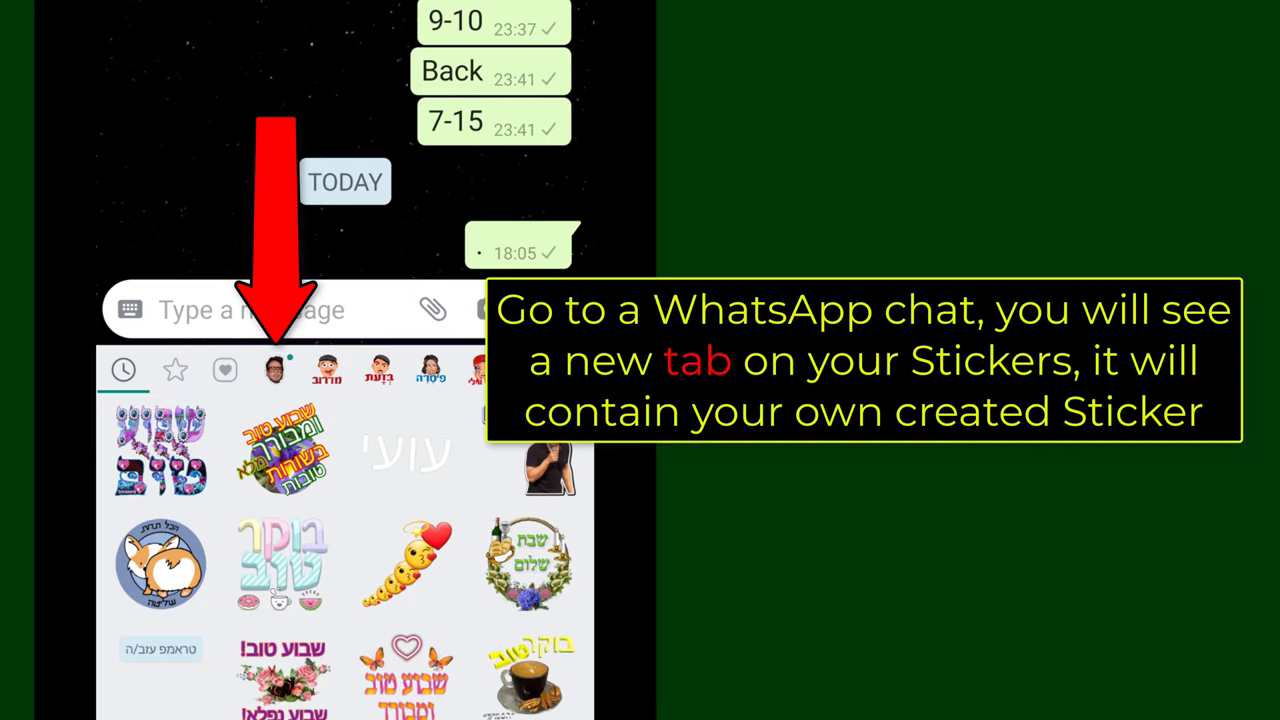
click(274, 370)
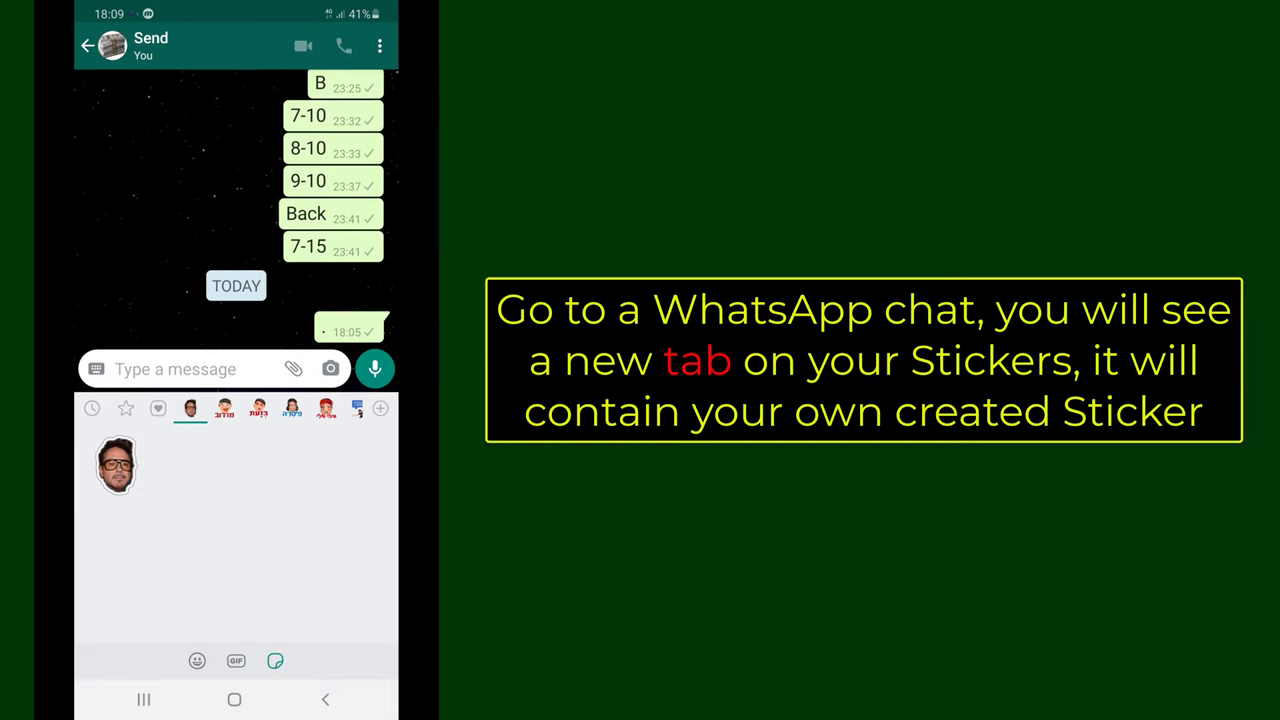
click(116, 465)
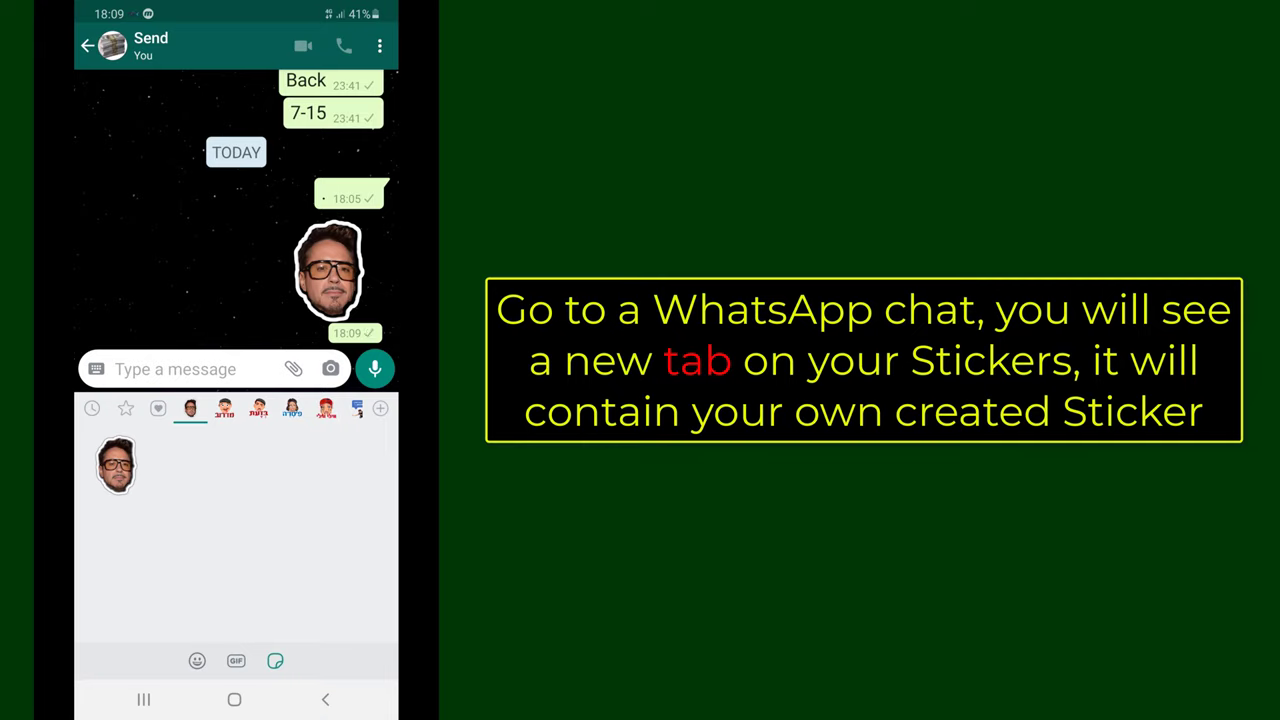